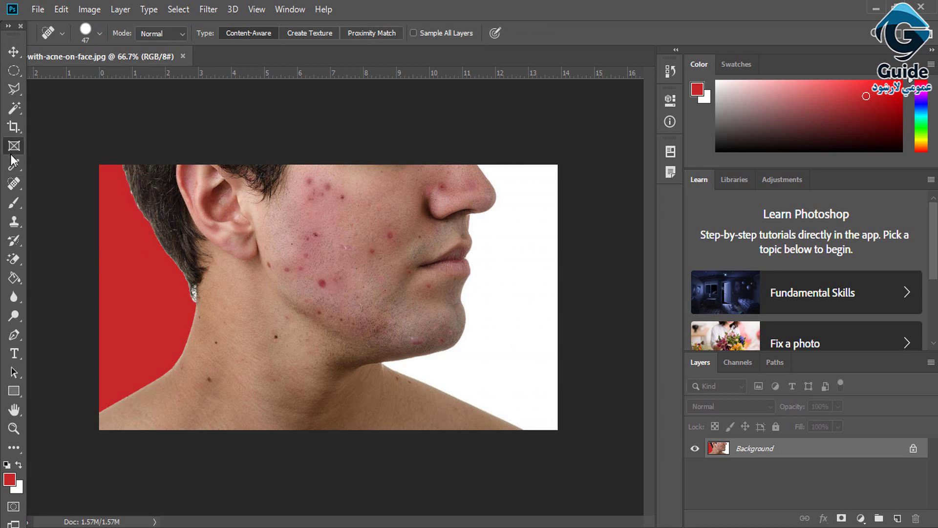
pyautogui.rightClick(13, 158)
pyautogui.click(13, 147)
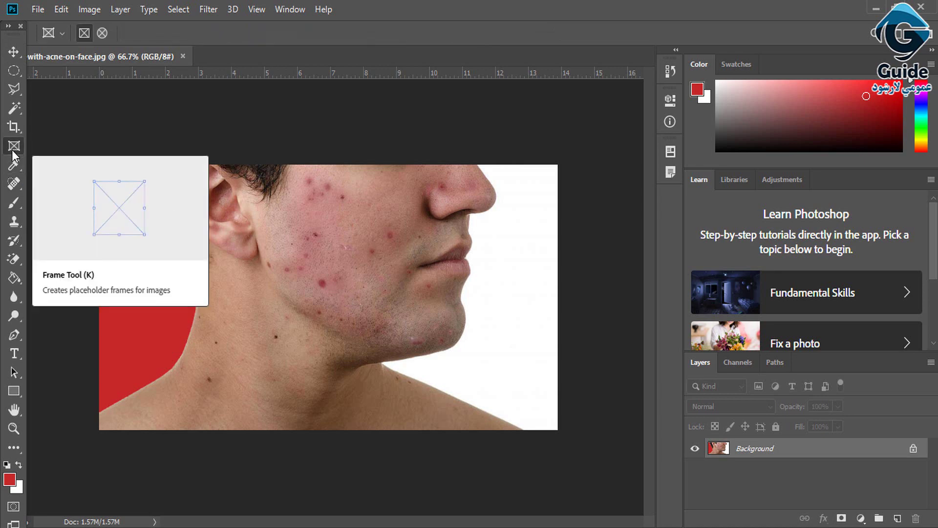
pyautogui.click(14, 165)
pyautogui.rightClick(15, 167)
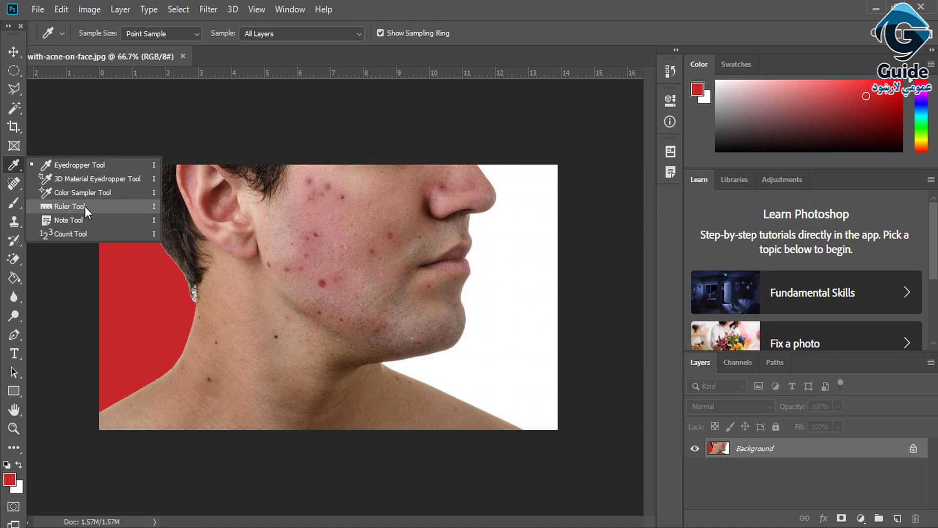
# Step: With the Spot Healing Brush sized to 14 px, remove the small isolated blemish on the upper cheek
pyautogui.click(12, 185)
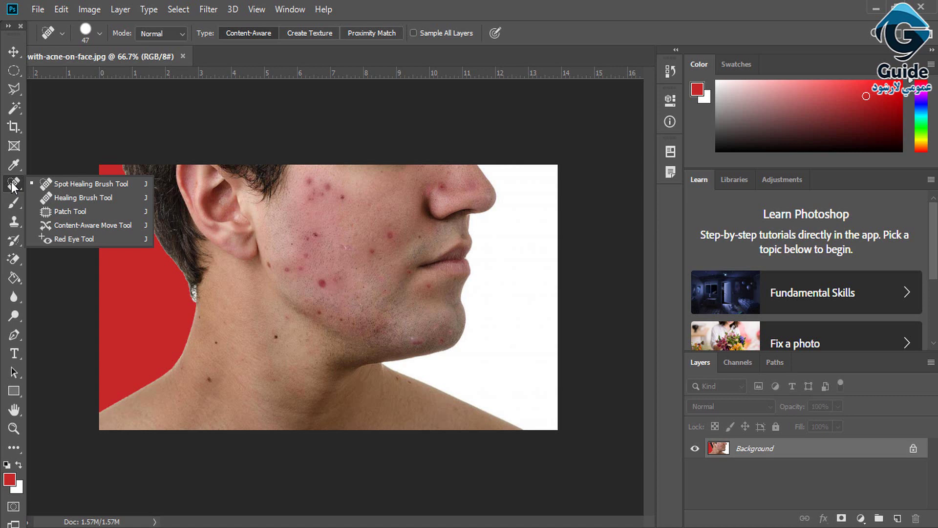
pyautogui.click(82, 185)
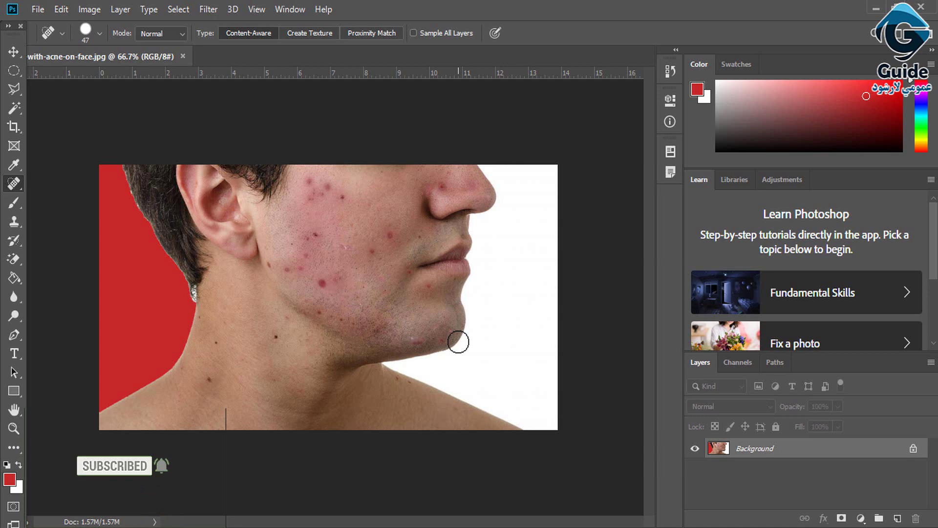
pyautogui.rightClick(10, 187)
pyautogui.click(83, 183)
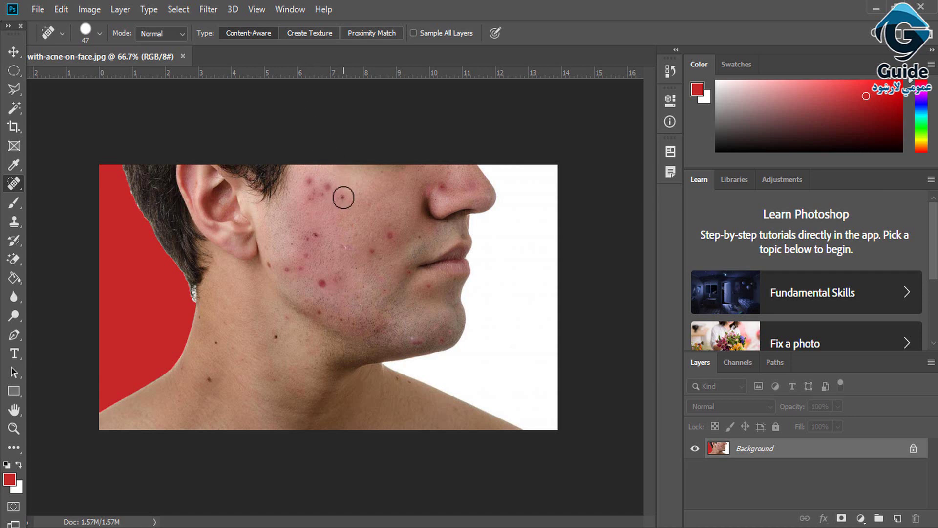
pyautogui.rightClick(12, 187)
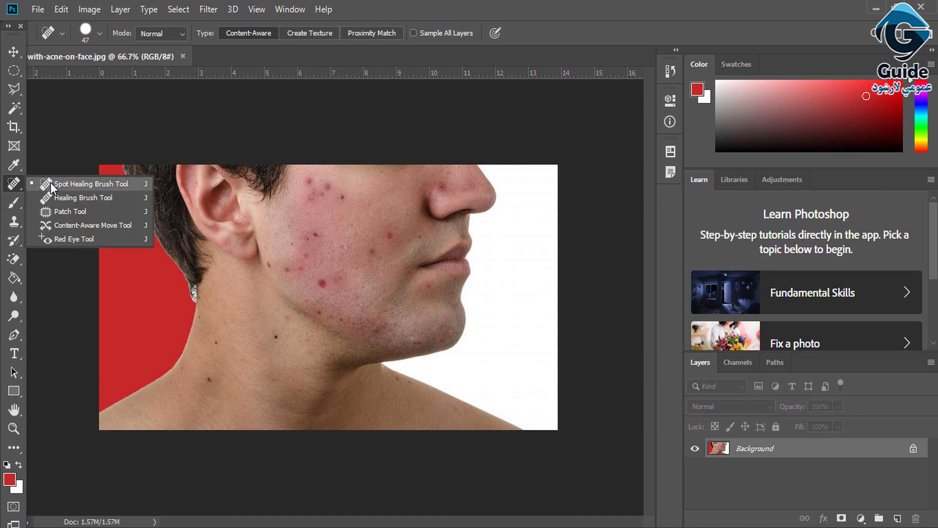
pyautogui.click(50, 183)
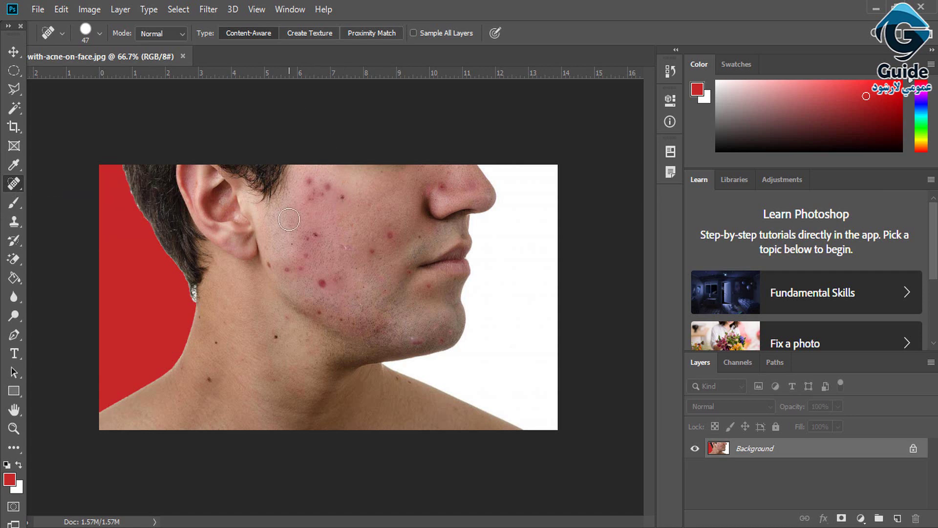
pyautogui.rightClick(360, 214)
pyautogui.moveTo(400, 243); pyautogui.dragTo(385, 242)
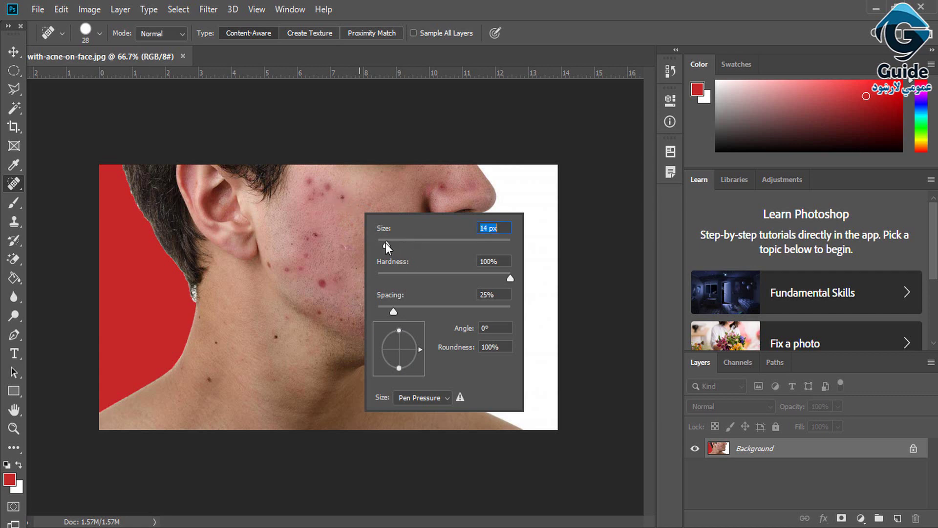
pyautogui.click(342, 197)
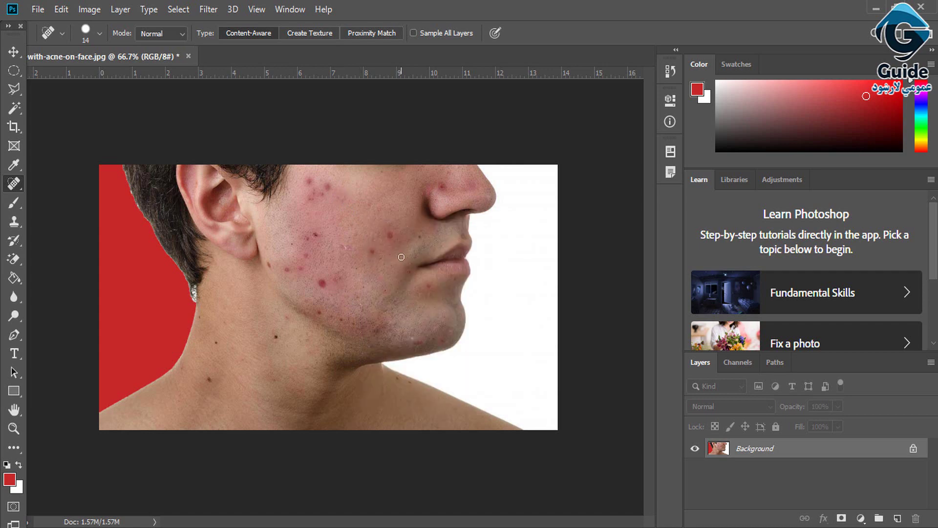
# Step: Enlarge the Spot Healing Brush to 22 px and remove the large lower-cheek blemish and the dark spots on the neck
pyautogui.rightClick(365, 232)
pyautogui.moveTo(391, 260); pyautogui.dragTo(395, 262)
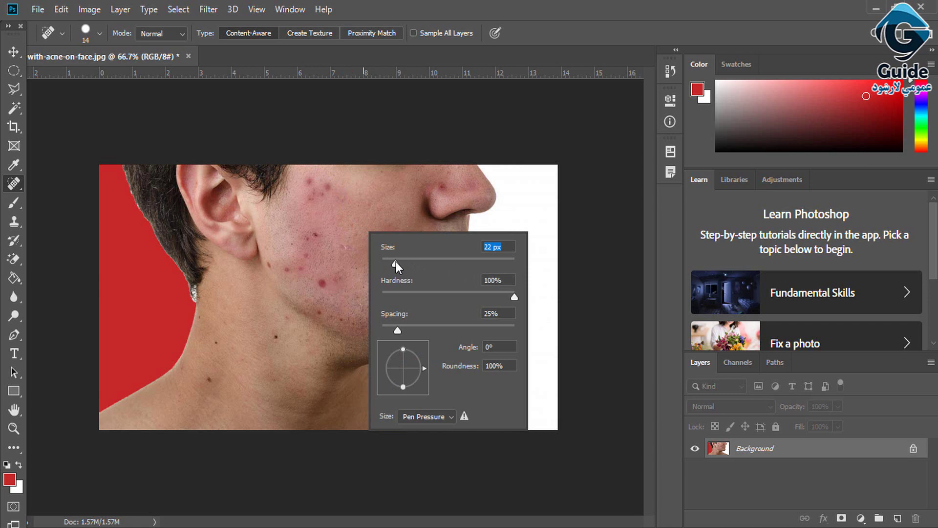
pyautogui.click(322, 285)
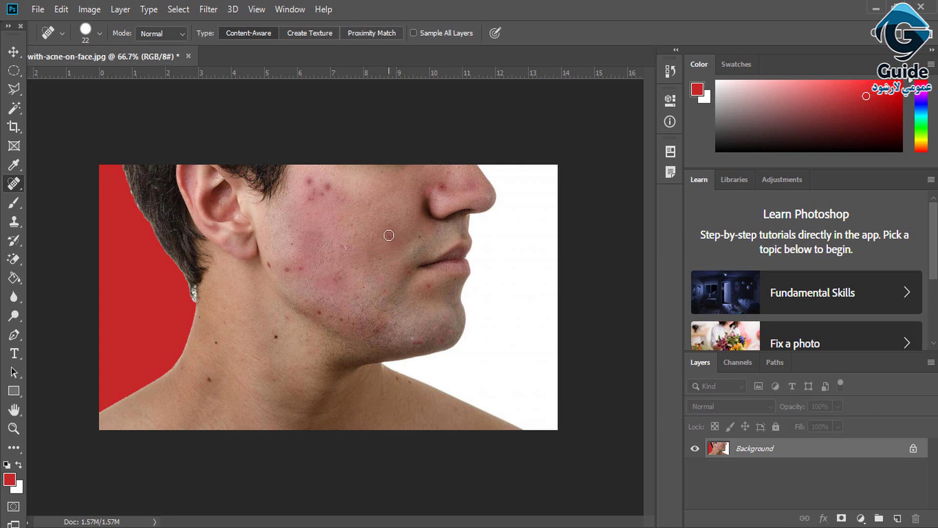
pyautogui.click(275, 337)
pyautogui.click(216, 343)
pyautogui.click(207, 380)
pyautogui.click(201, 316)
# Step: Heal the blemishes below the ear, on the lower cheek, in the upper-cheek cluster and on the nose
pyautogui.click(268, 264)
pyautogui.click(288, 269)
pyautogui.click(300, 267)
pyautogui.click(313, 186)
pyautogui.click(310, 180)
pyautogui.click(326, 186)
pyautogui.click(321, 196)
pyautogui.click(308, 196)
pyautogui.click(442, 186)
# Step: Switch to the Healing Brush and open mountain-landscape-2031539_1920.jpg and outdoors-3276101_1920.jpg from the healing brush folder
pyautogui.rightClick(20, 189)
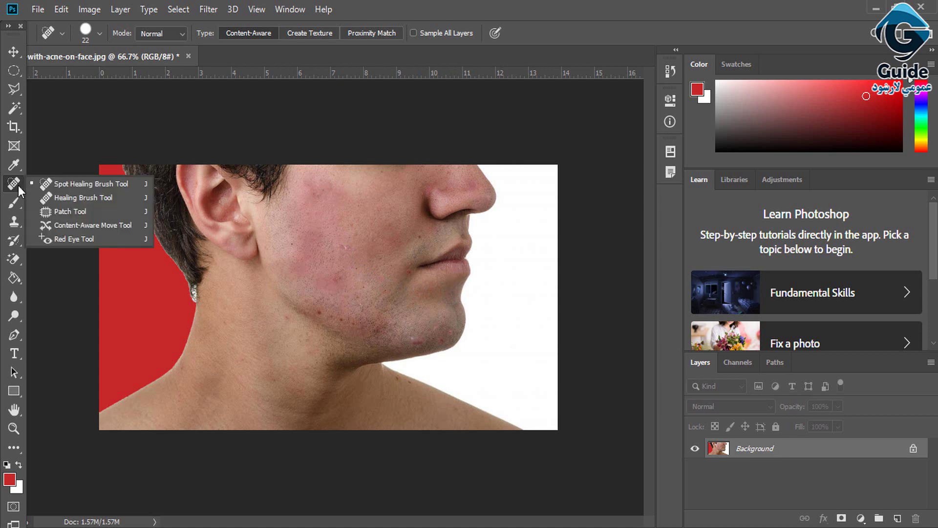
pyautogui.click(65, 197)
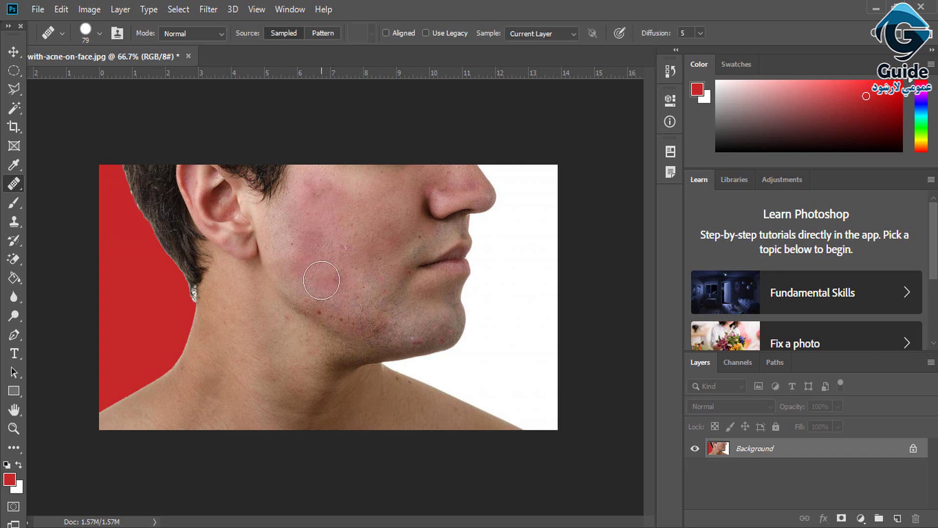
pyautogui.hotkey('ctrl', 'o')
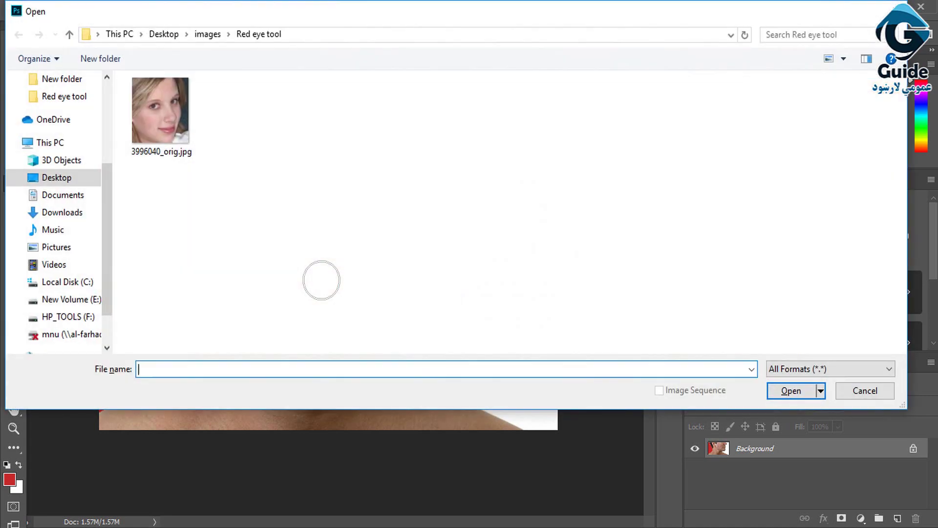
pyautogui.click(206, 35)
pyautogui.doubleClick(245, 153)
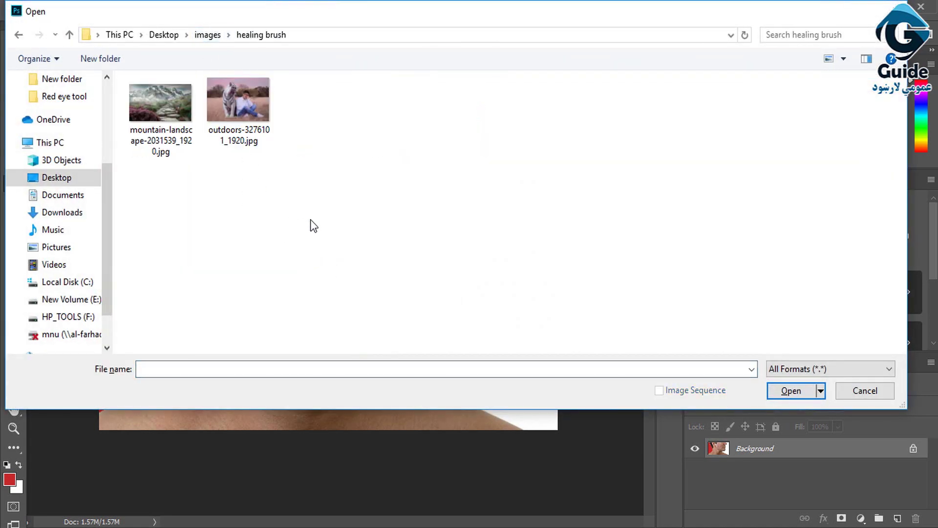
pyautogui.moveTo(311, 220); pyautogui.dragTo(160, 122)
pyautogui.click(796, 390)
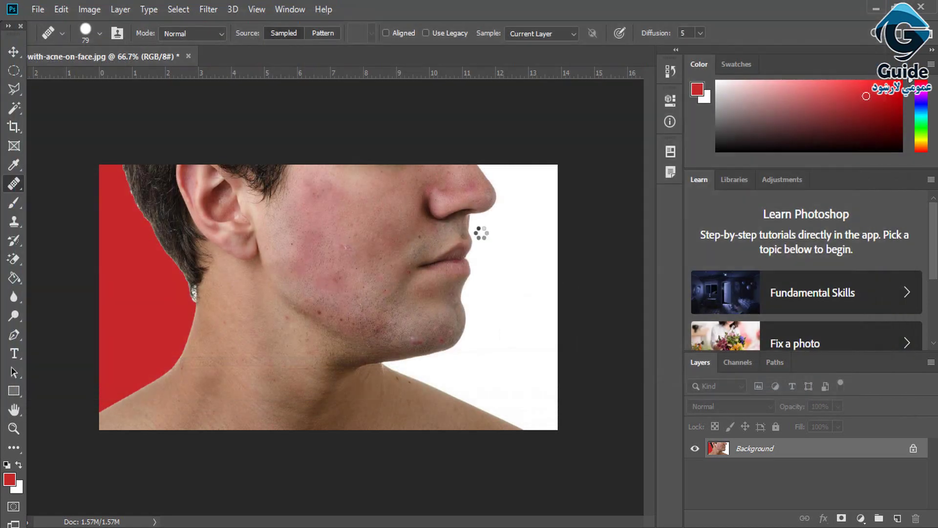
# Step: Close male-with-acne-on-face.jpg without saving and float the outdoors photo in its own window beside the mountain landscape
pyautogui.click(189, 56)
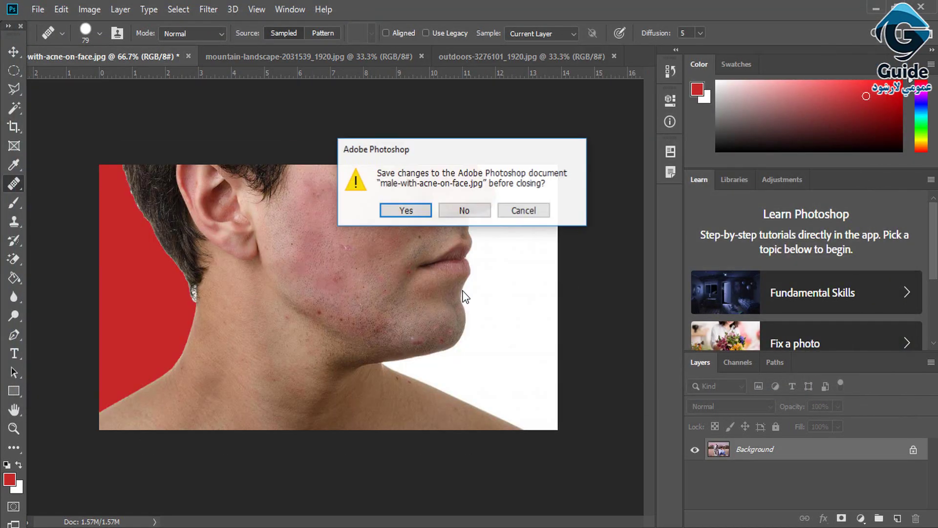
pyautogui.click(467, 210)
pyautogui.moveTo(323, 57); pyautogui.dragTo(560, 96)
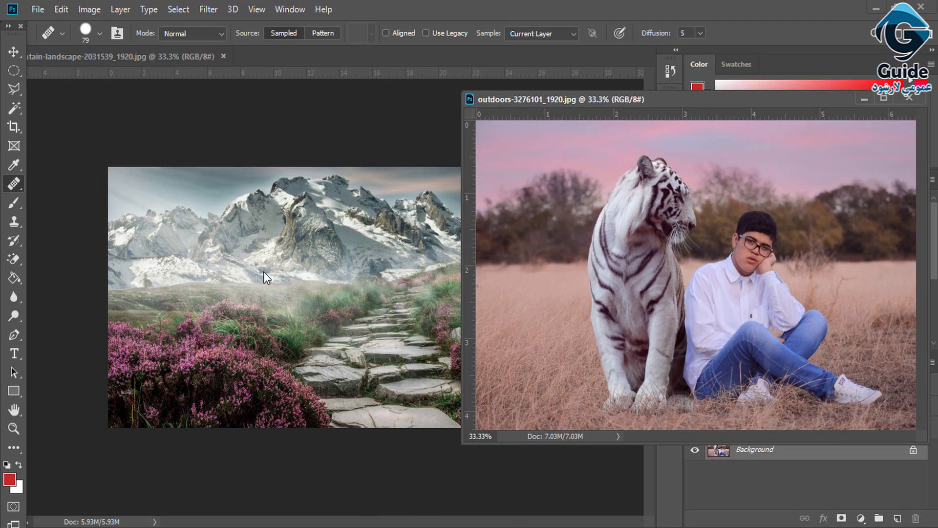
# Step: Try overlaying the outdoors photo on the mountain landscape as a layer scaled to 78.04%, and delete that layer
pyautogui.press('v')
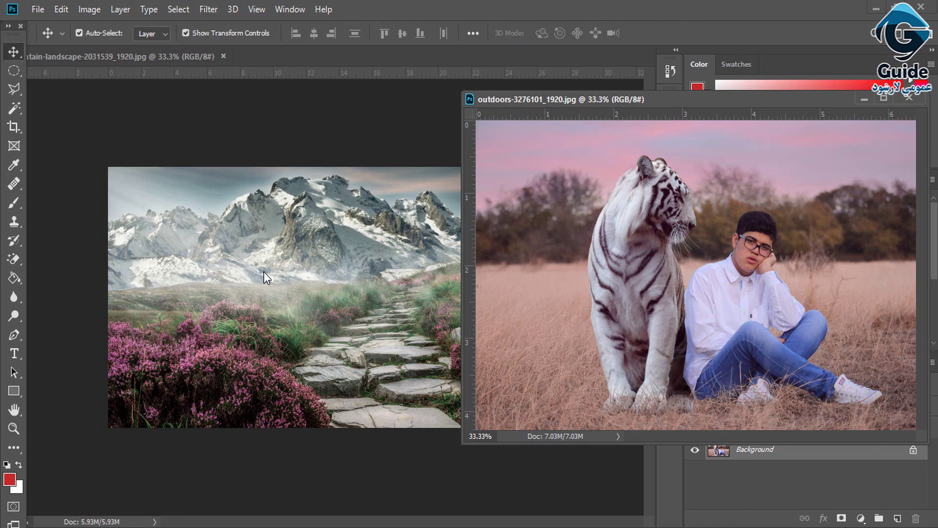
pyautogui.moveTo(516, 233); pyautogui.dragTo(248, 254)
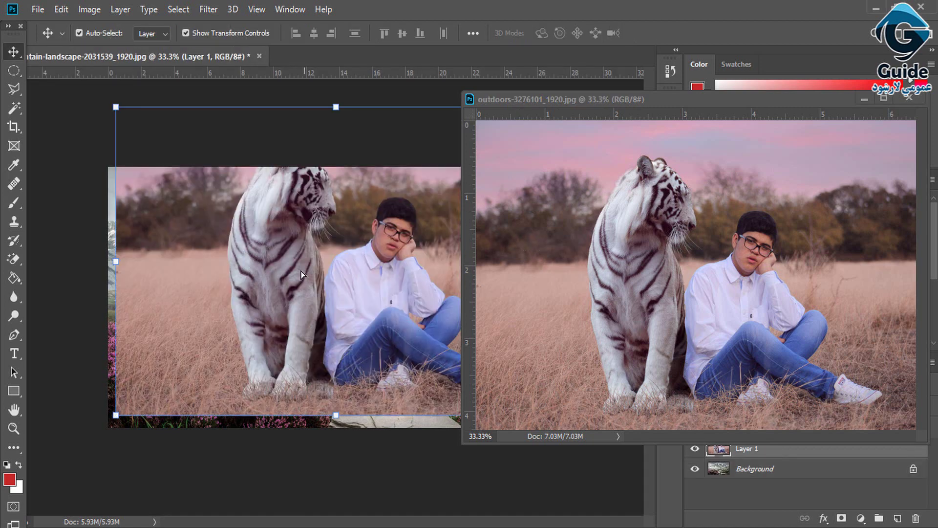
pyautogui.moveTo(302, 271); pyautogui.dragTo(274, 346)
pyautogui.moveTo(194, 302); pyautogui.dragTo(276, 279)
pyautogui.moveTo(169, 158); pyautogui.dragTo(266, 225)
pyautogui.moveTo(329, 281); pyautogui.dragTo(219, 240)
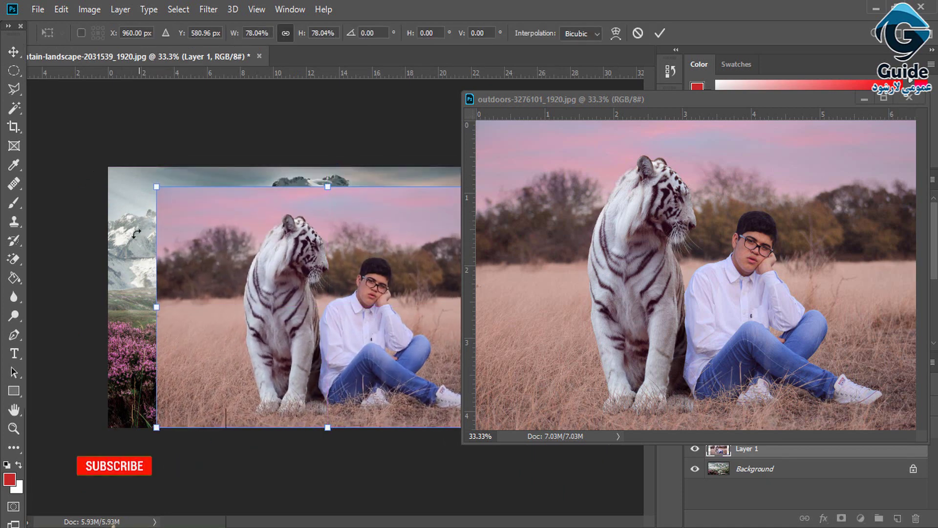
pyautogui.press('Return')
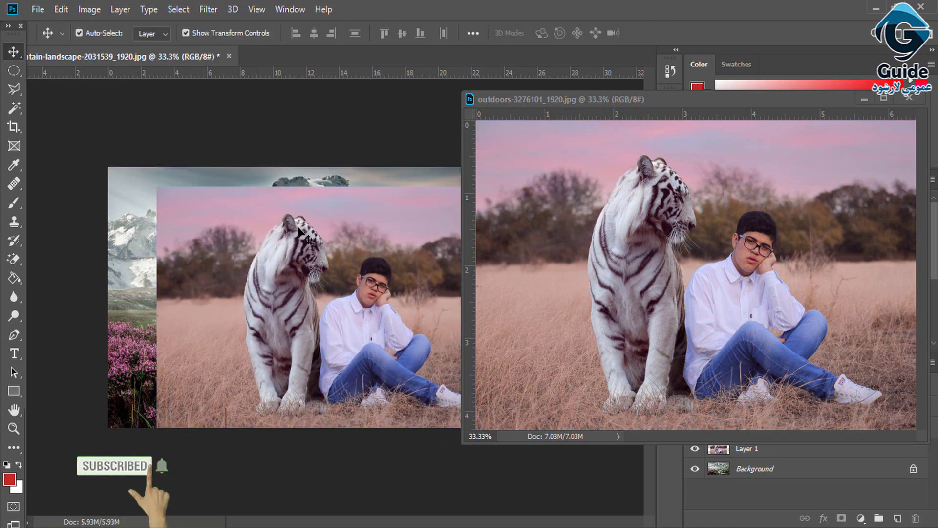
pyautogui.moveTo(301, 230); pyautogui.dragTo(243, 219)
pyautogui.press('Delete')
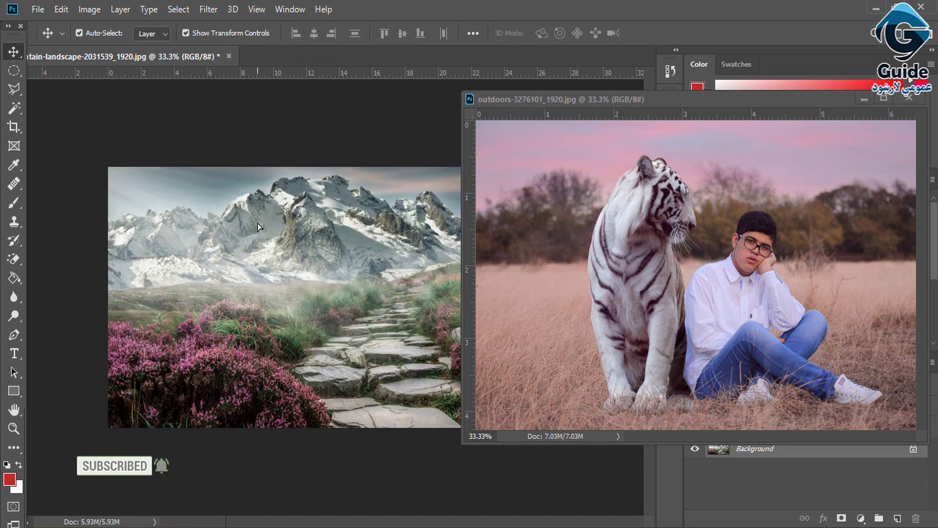
pyautogui.rightClick(14, 184)
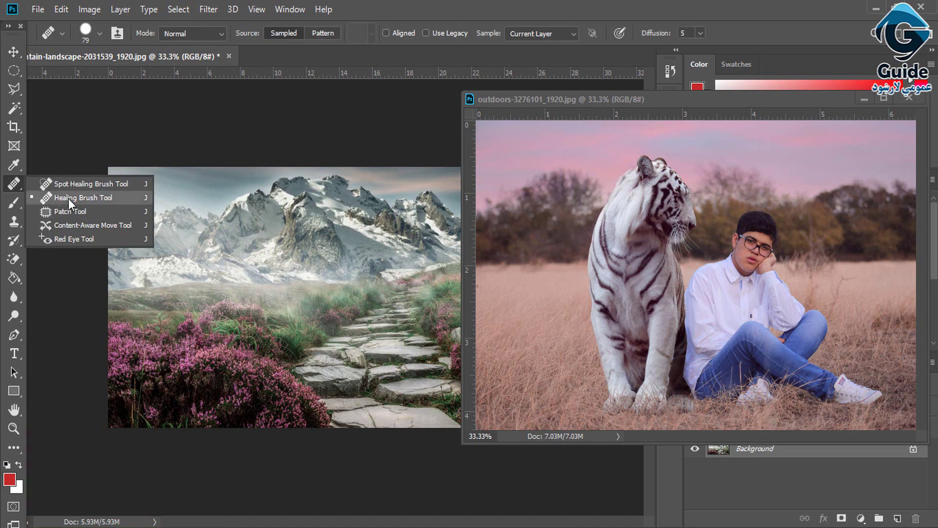
pyautogui.rightClick(11, 223)
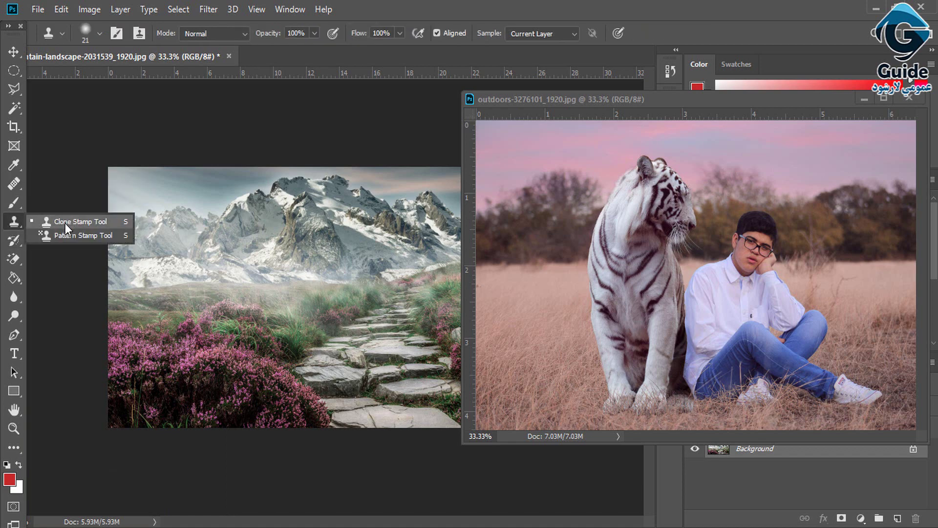
pyautogui.rightClick(12, 170)
# Step: With the Healing Brush, sample the seated man's face, paint him onto the landscape's stone path, and move the outdoors window aside
pyautogui.rightClick(14, 183)
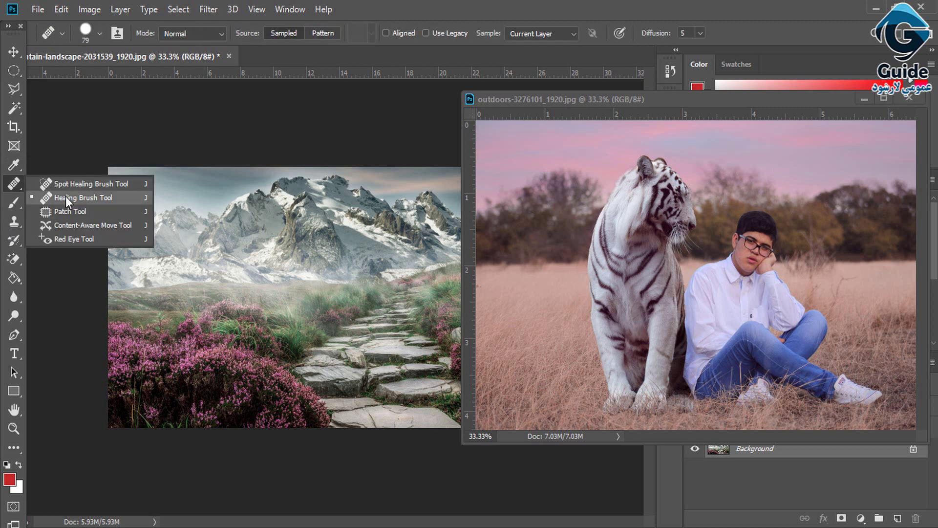
pyautogui.click(65, 197)
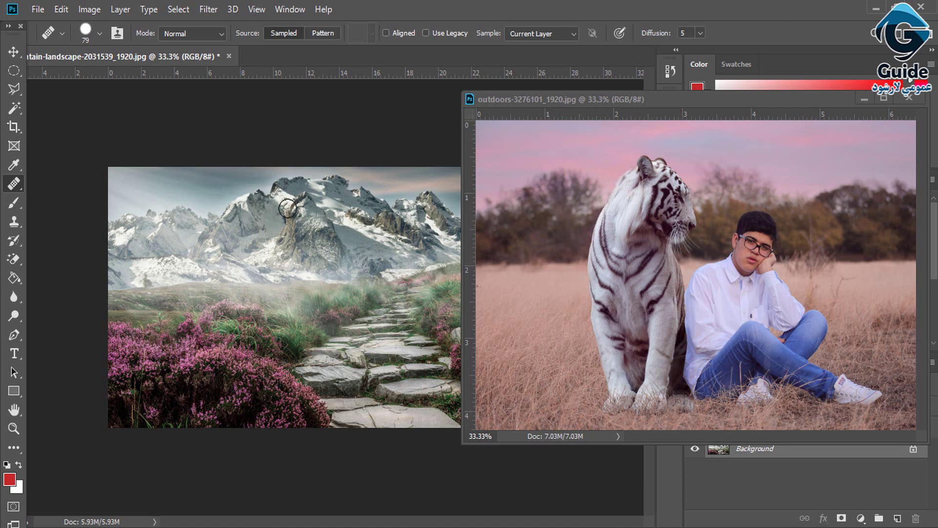
pyautogui.rightClick(16, 180)
pyautogui.click(59, 198)
pyautogui.click(752, 257)
pyautogui.press('alt')
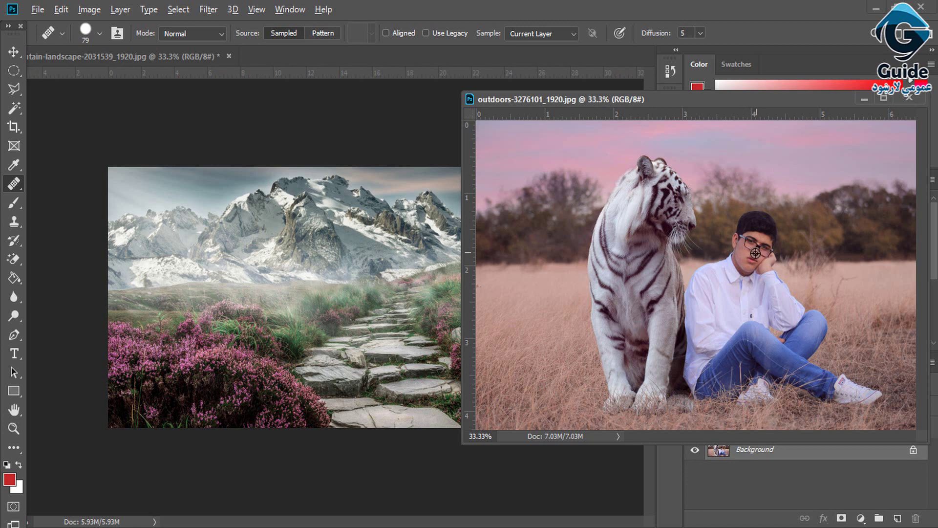
pyautogui.keyDown('alt'); pyautogui.click(758, 251); pyautogui.keyUp('alt')
pyautogui.click(342, 270)
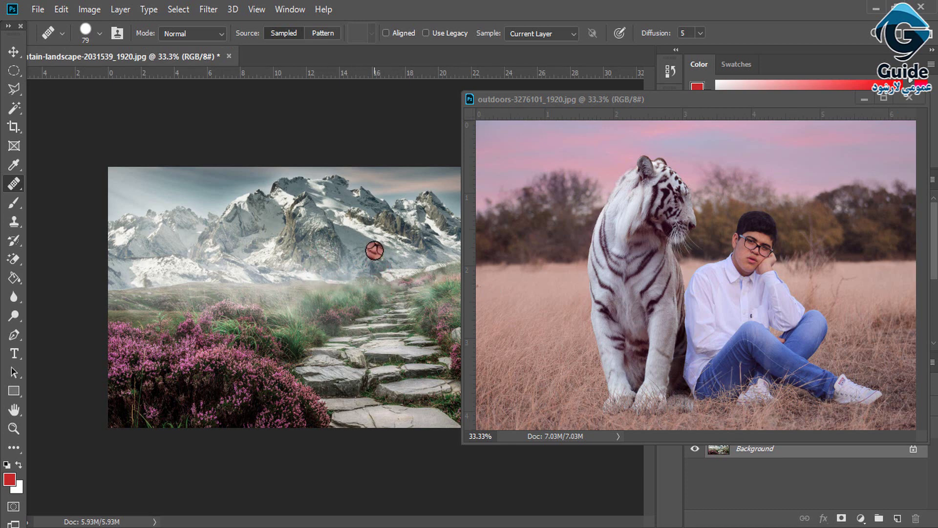
pyautogui.moveTo(367, 246)
pyautogui.mouseDown()
pyautogui.moveTo(383, 257)
pyautogui.moveTo(375, 267)
pyautogui.moveTo(356, 274)
pyautogui.moveTo(349, 255)
pyautogui.moveTo(355, 279)
pyautogui.moveTo(339, 267)
pyautogui.moveTo(325, 289)
pyautogui.moveTo(329, 371)
pyautogui.moveTo(342, 392)
pyautogui.moveTo(336, 352)
pyautogui.moveTo(355, 386)
pyautogui.moveTo(362, 296)
pyautogui.moveTo(350, 311)
pyautogui.moveTo(369, 349)
pyautogui.moveTo(358, 357)
pyautogui.moveTo(357, 278)
pyautogui.moveTo(374, 280)
pyautogui.moveTo(374, 335)
pyautogui.moveTo(381, 256)
pyautogui.moveTo(395, 350)
pyautogui.moveTo(389, 301)
pyautogui.mouseUp()
pyautogui.moveTo(406, 349)
pyautogui.mouseDown()
pyautogui.moveTo(414, 325)
pyautogui.moveTo(418, 359)
pyautogui.moveTo(369, 393)
pyautogui.moveTo(411, 371)
pyautogui.moveTo(379, 396)
pyautogui.moveTo(421, 377)
pyautogui.moveTo(436, 385)
pyautogui.moveTo(440, 372)
pyautogui.moveTo(453, 395)
pyautogui.moveTo(423, 339)
pyautogui.moveTo(432, 363)
pyautogui.moveTo(431, 313)
pyautogui.moveTo(423, 329)
pyautogui.moveTo(431, 311)
pyautogui.moveTo(436, 328)
pyautogui.moveTo(396, 282)
pyautogui.moveTo(384, 231)
pyautogui.moveTo(364, 216)
pyautogui.moveTo(355, 240)
pyautogui.moveTo(368, 217)
pyautogui.moveTo(386, 216)
pyautogui.moveTo(397, 239)
pyautogui.moveTo(392, 250)
pyautogui.moveTo(380, 226)
pyautogui.moveTo(357, 253)
pyautogui.moveTo(351, 238)
pyautogui.moveTo(325, 269)
pyautogui.moveTo(322, 304)
pyautogui.moveTo(319, 274)
pyautogui.moveTo(314, 330)
pyautogui.moveTo(333, 353)
pyautogui.moveTo(318, 336)
pyautogui.moveTo(329, 364)
pyautogui.moveTo(319, 360)
pyautogui.moveTo(318, 374)
pyautogui.moveTo(308, 355)
pyautogui.moveTo(320, 396)
pyautogui.moveTo(412, 381)
pyautogui.moveTo(446, 386)
pyautogui.moveTo(399, 396)
pyautogui.moveTo(371, 389)
pyautogui.moveTo(356, 402)
pyautogui.moveTo(385, 403)
pyautogui.mouseUp()
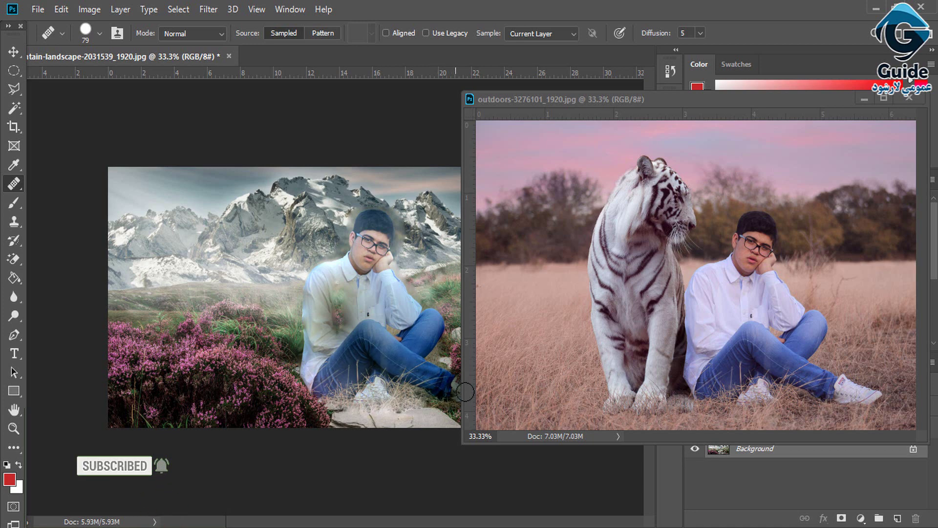
pyautogui.click(10, 56)
pyautogui.moveTo(609, 104); pyautogui.dragTo(690, 118)
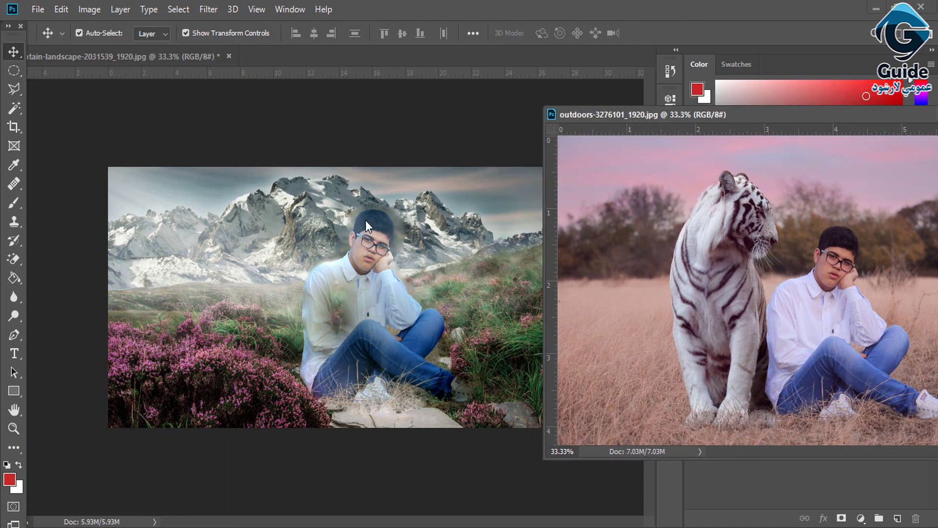
# Step: Switch to the Patch tool and pick white-dog-2897935_1920.jpg for opening from the Patch tool folder inside images
pyautogui.click(7, 190)
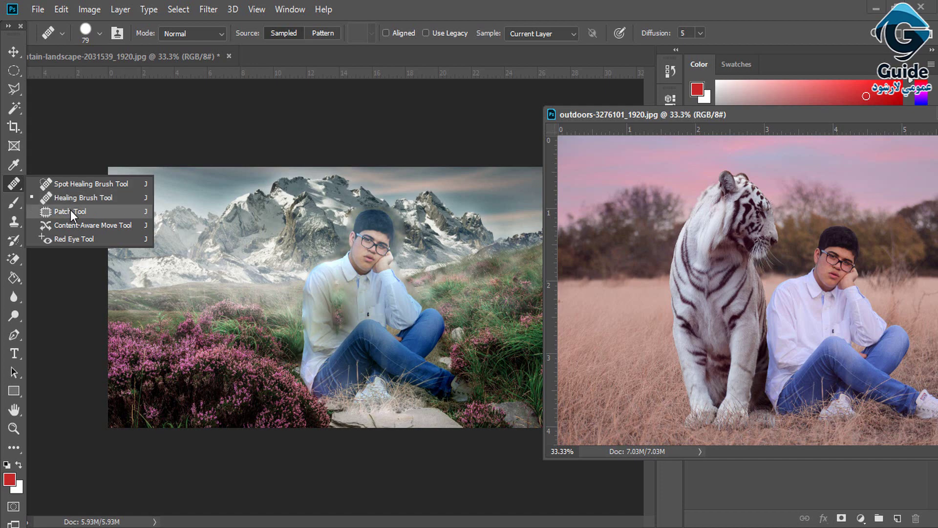
pyautogui.click(71, 212)
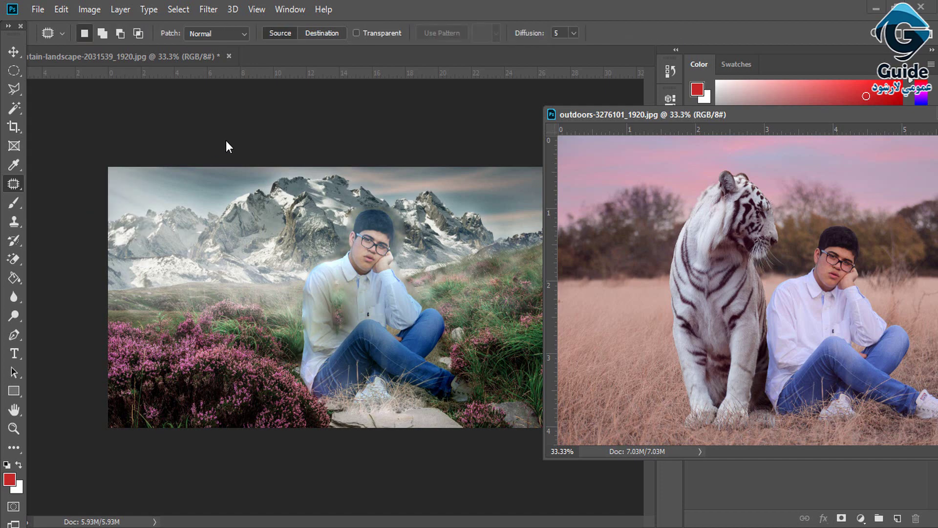
pyautogui.hotkey('ctrl', 'o')
pyautogui.click(207, 32)
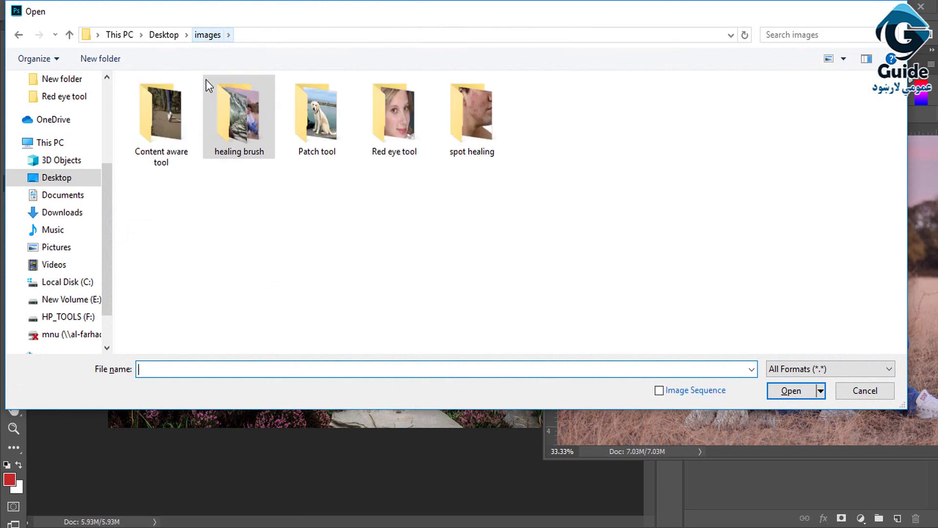
pyautogui.doubleClick(325, 122)
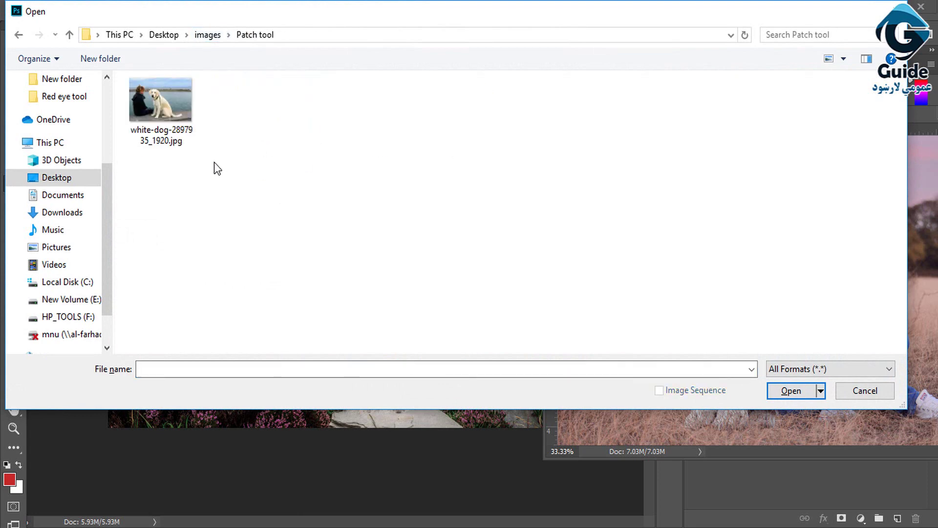
pyautogui.click(155, 112)
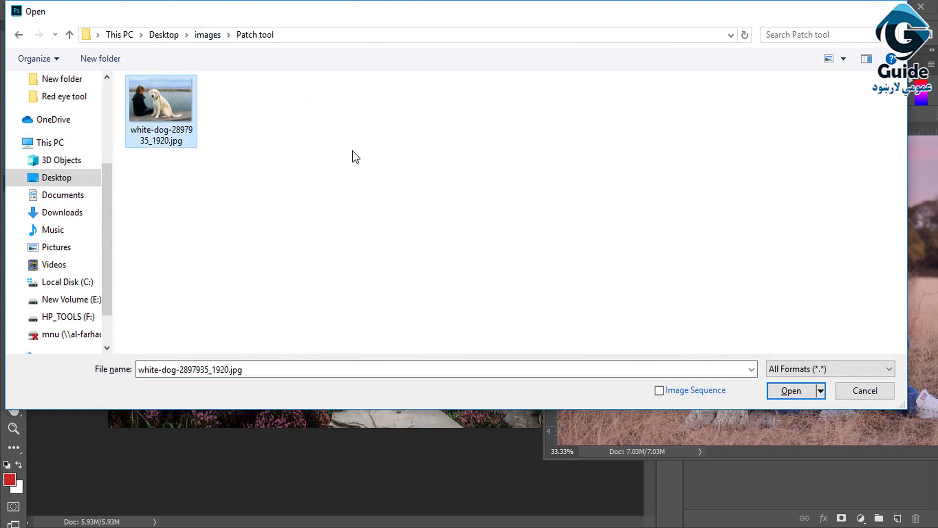
# Step: Open outdoors-3276101_1920.jpg from the healing brush folder inside images
pyautogui.click(208, 35)
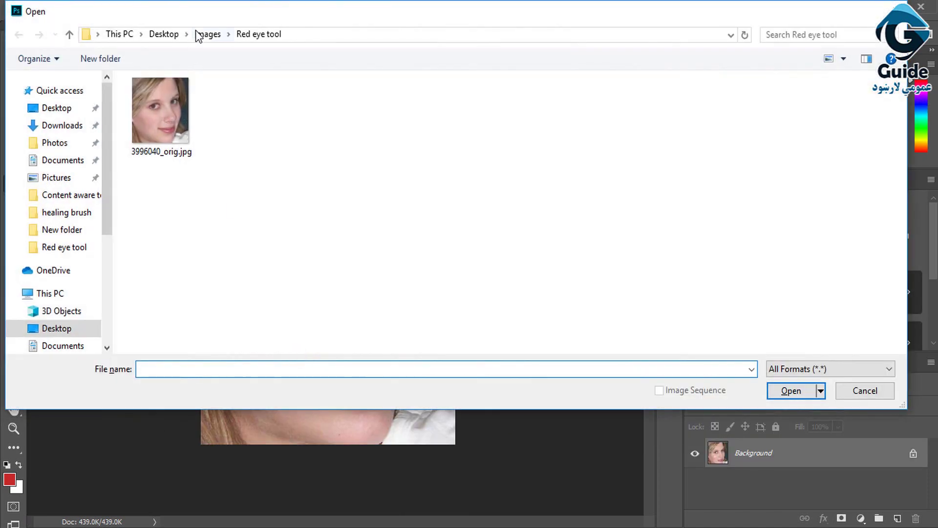
pyautogui.click(205, 34)
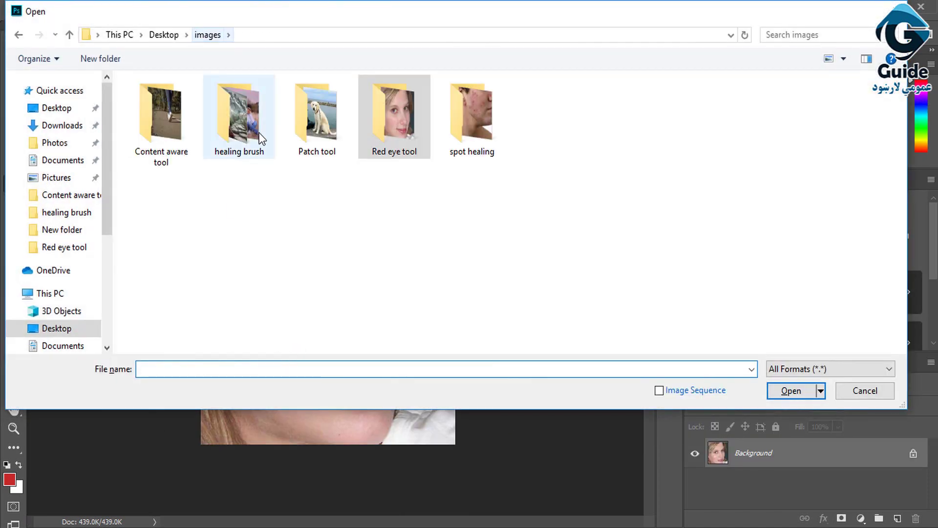
pyautogui.doubleClick(247, 120)
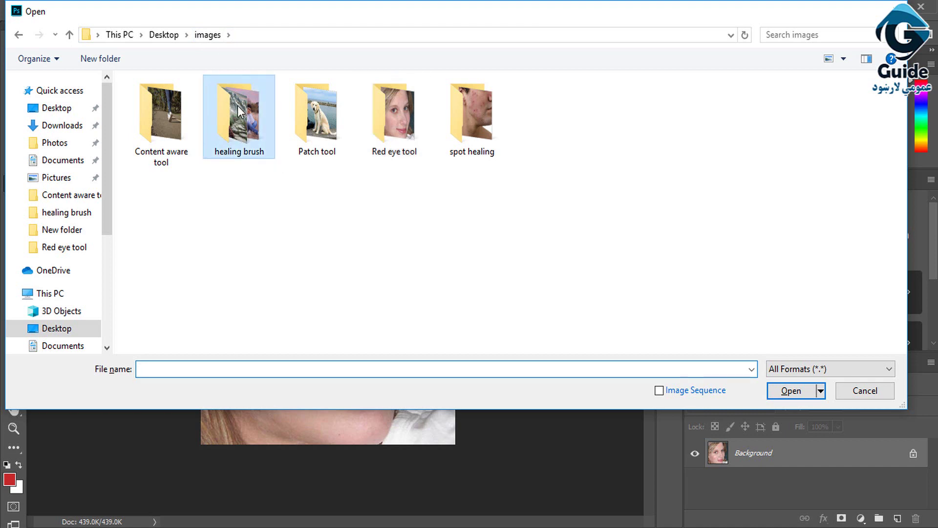
pyautogui.doubleClick(237, 123)
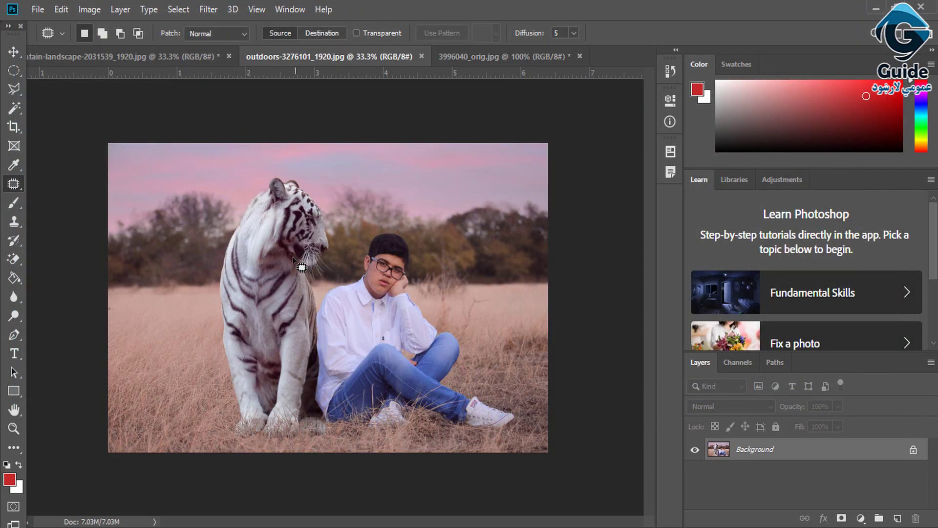
# Step: Outline the white tiger's head with the Patch tool, patch it with the pink sky beside it, and clear the selection
pyautogui.moveTo(289, 253)
pyautogui.mouseDown()
pyautogui.moveTo(318, 274)
pyautogui.moveTo(330, 250)
pyautogui.moveTo(327, 217)
pyautogui.moveTo(277, 171)
pyautogui.moveTo(236, 222)
pyautogui.moveTo(293, 258)
pyautogui.mouseUp()
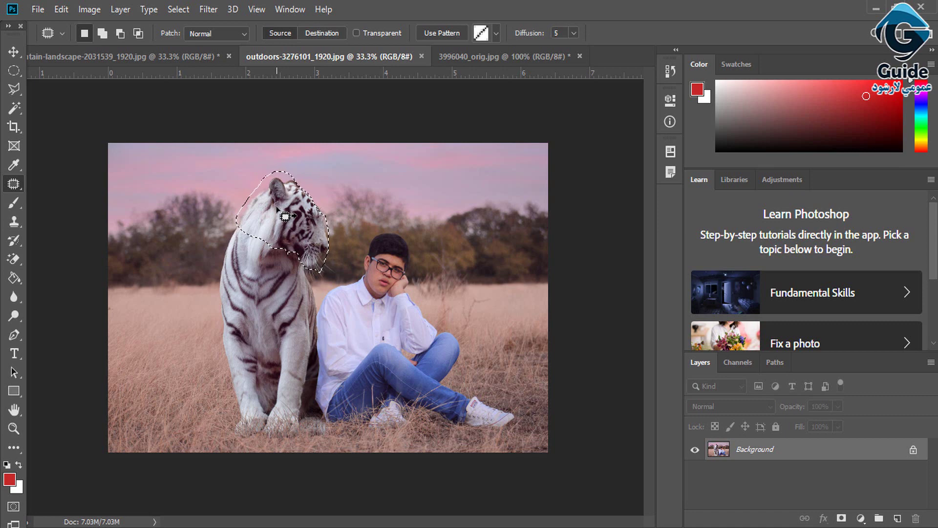
pyautogui.moveTo(277, 208); pyautogui.dragTo(353, 164)
pyautogui.hotkey('ctrl', 'd')
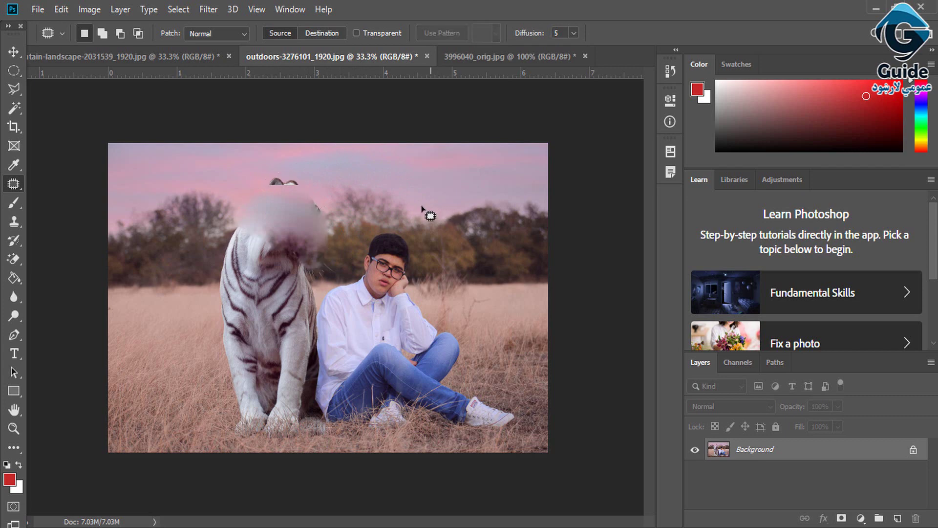
# Step: Keep the Patch tool active and open male-with-acne-on-face.jpg from the spot healing folder
pyautogui.rightClick(15, 184)
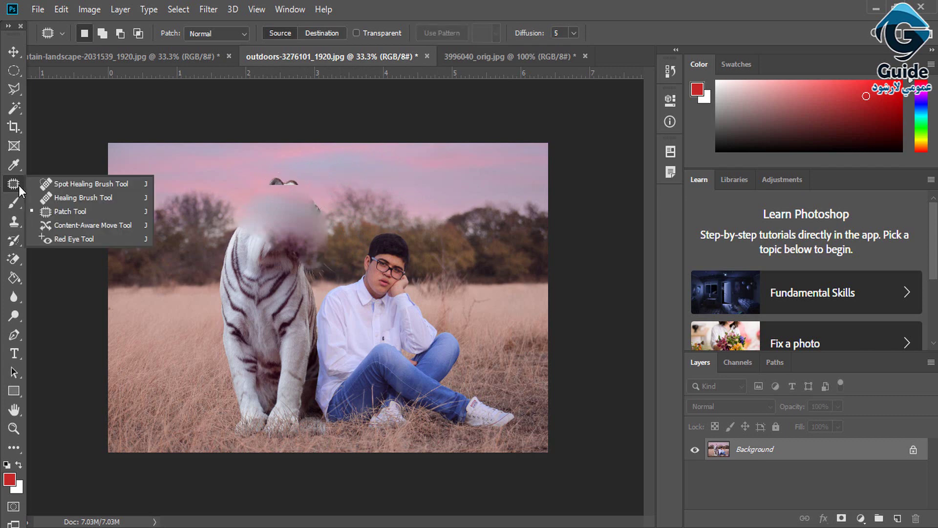
pyautogui.click(66, 212)
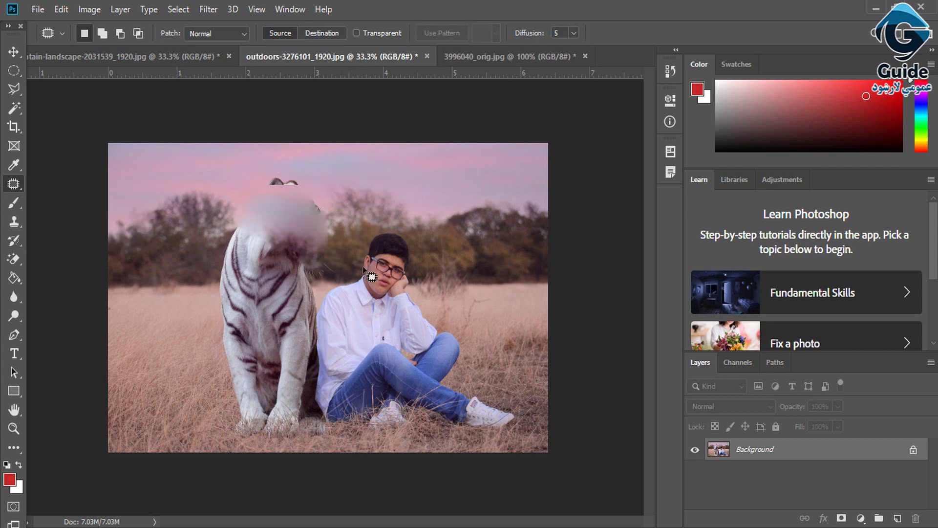
pyautogui.hotkey('ctrl', 'o')
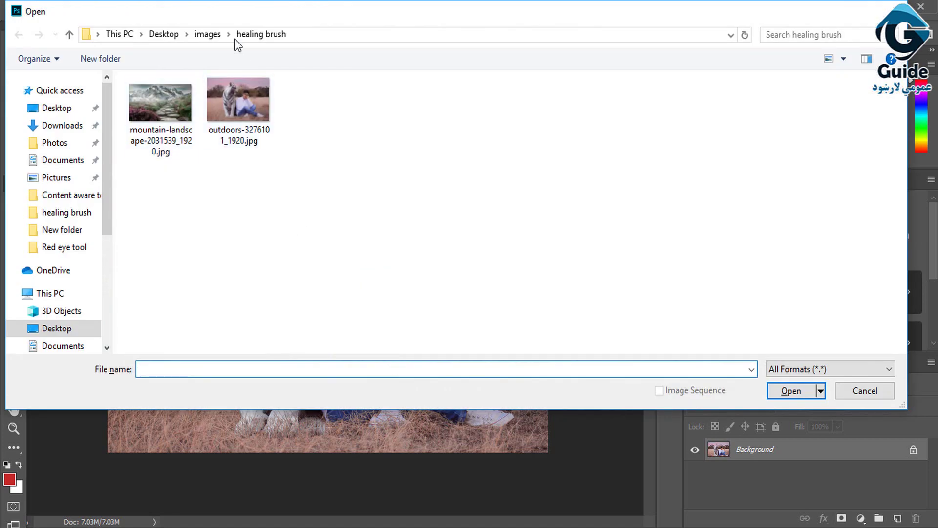
pyautogui.click(204, 35)
pyautogui.doubleClick(467, 120)
pyautogui.doubleClick(172, 105)
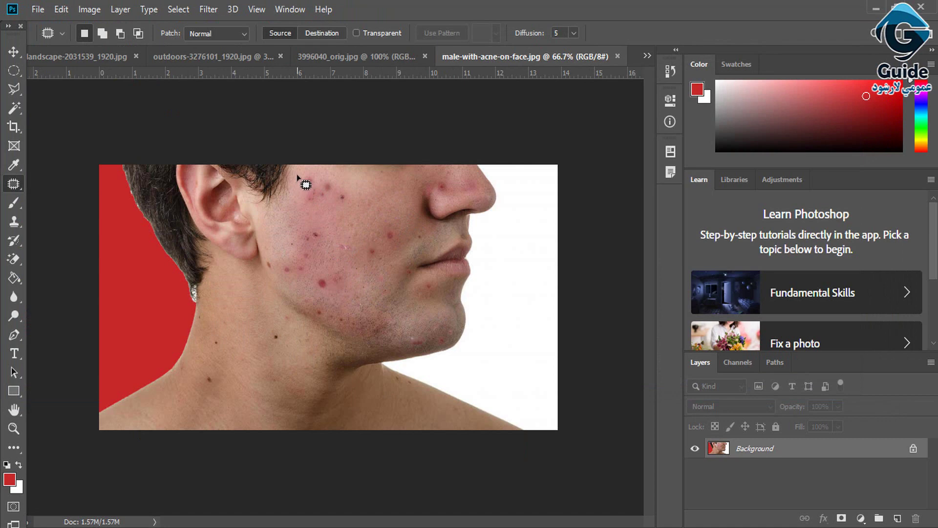
# Step: Outline the acne area on the man's cheek, patch it with skin from his neck, and deselect
pyautogui.moveTo(297, 175)
pyautogui.mouseDown()
pyautogui.moveTo(367, 188)
pyautogui.moveTo(386, 202)
pyautogui.moveTo(397, 222)
pyautogui.moveTo(390, 261)
pyautogui.moveTo(307, 304)
pyautogui.moveTo(280, 239)
pyautogui.moveTo(296, 175)
pyautogui.mouseUp()
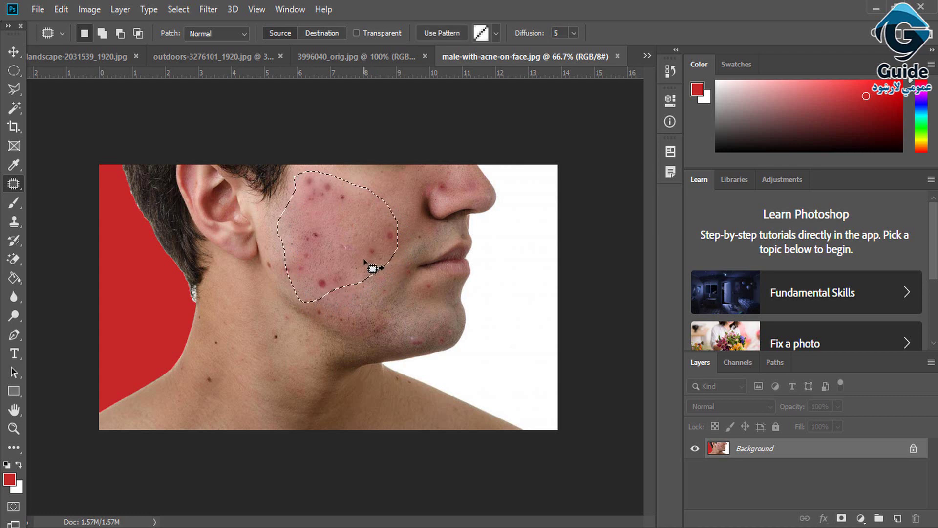
pyautogui.moveTo(365, 260); pyautogui.dragTo(261, 348)
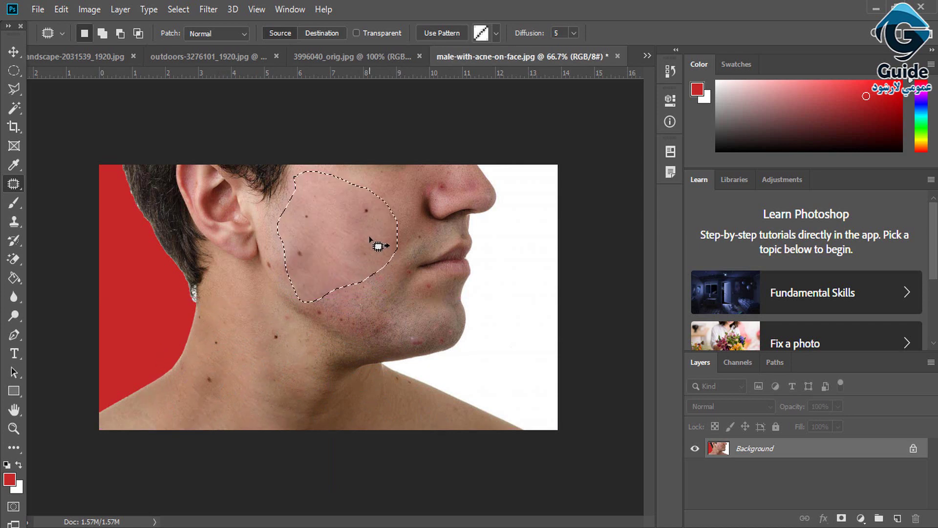
pyautogui.hotkey('ctrl', 'd')
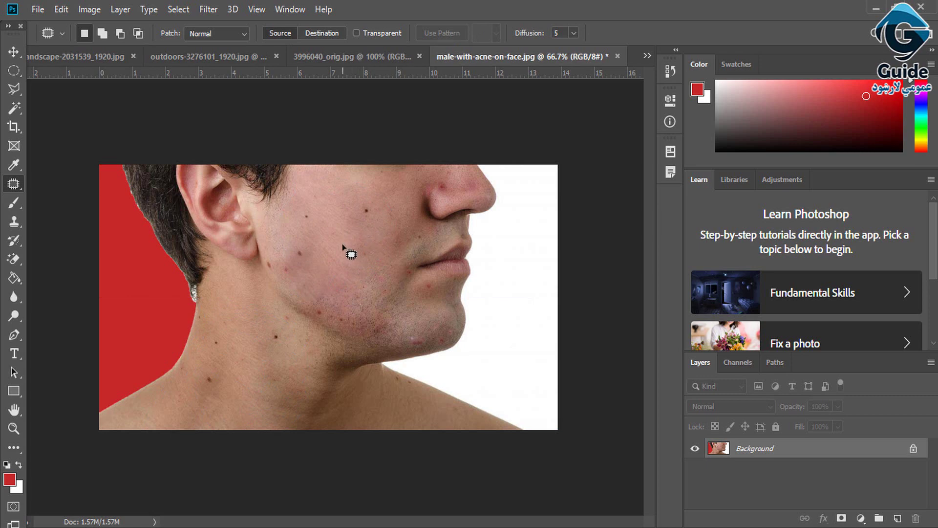
# Step: Switch to the Content-Aware Move tool and open running-4782721_1920.jpg from the Content aware tool folder
pyautogui.rightClick(11, 187)
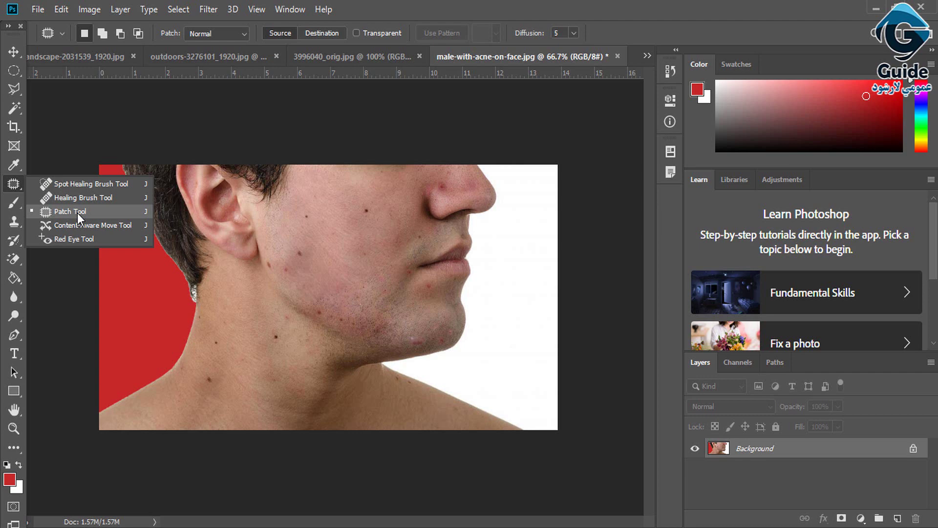
pyautogui.click(16, 186)
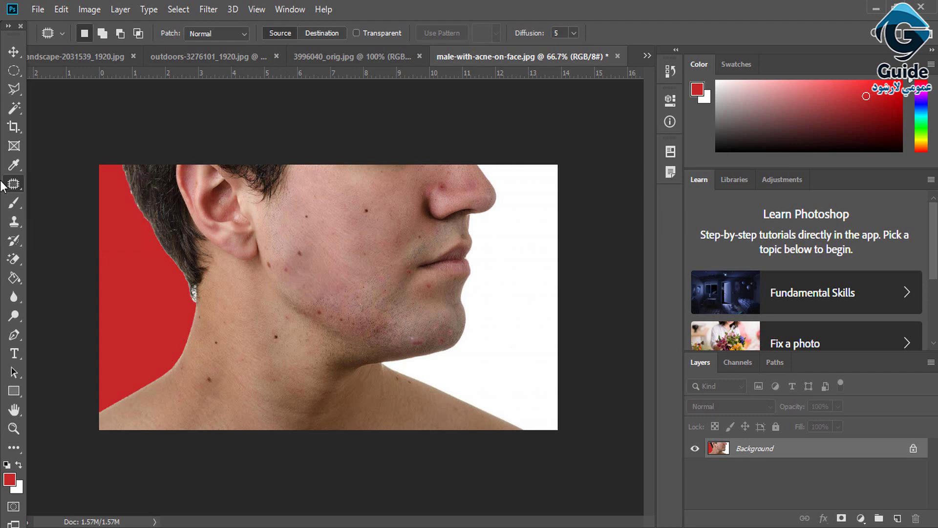
pyautogui.rightClick(16, 184)
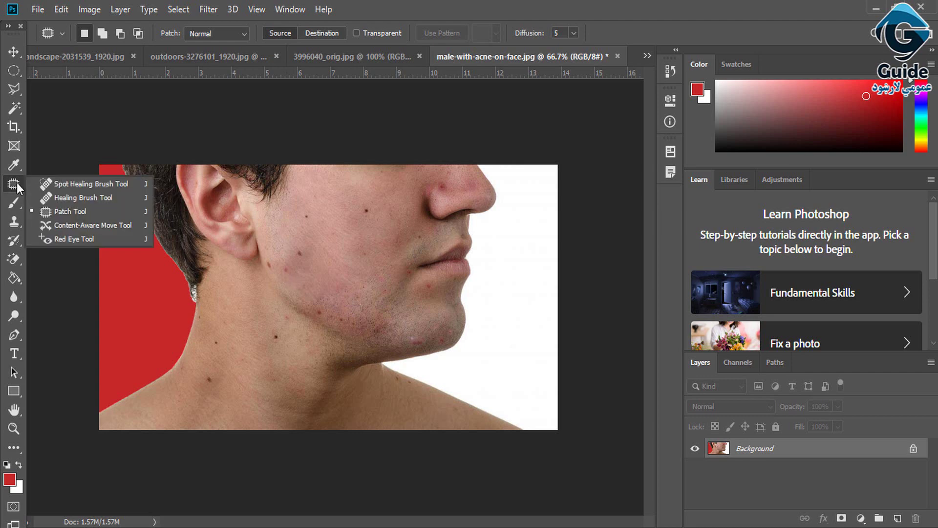
pyautogui.click(73, 226)
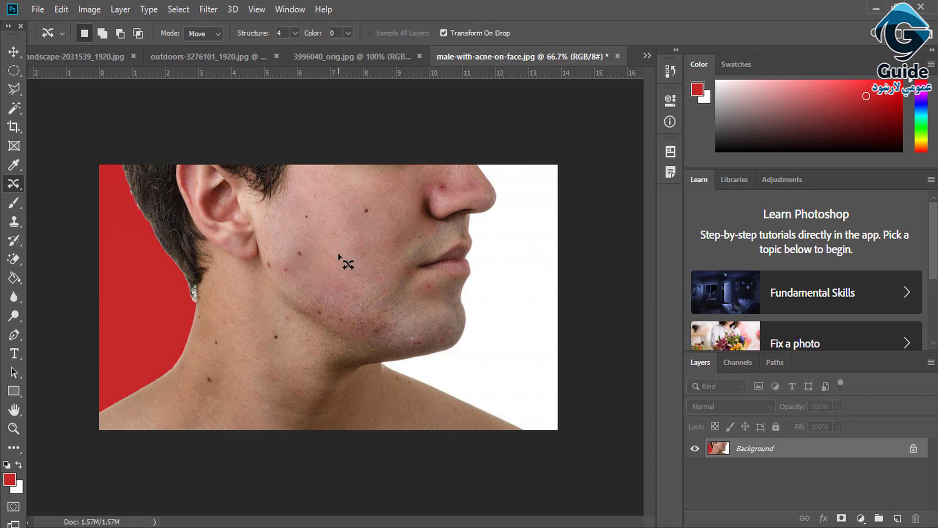
pyautogui.hotkey('ctrl', 'o')
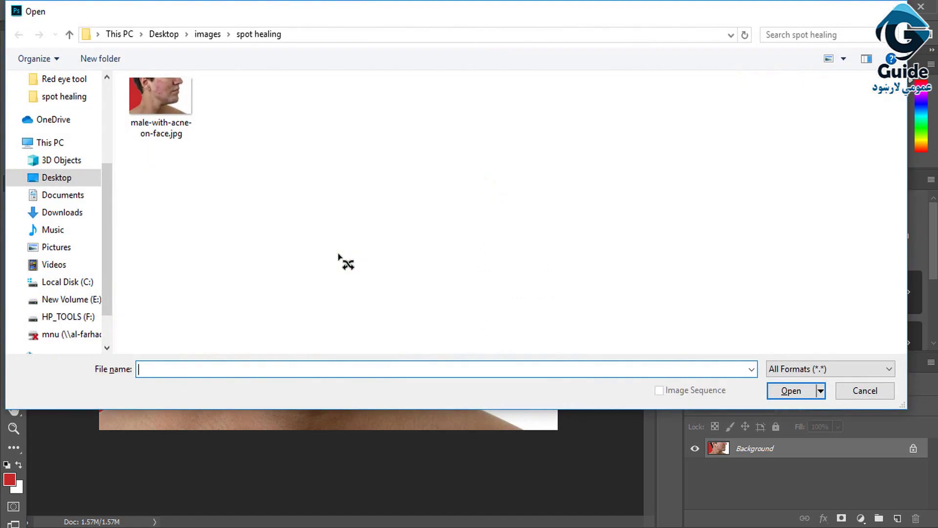
pyautogui.click(207, 35)
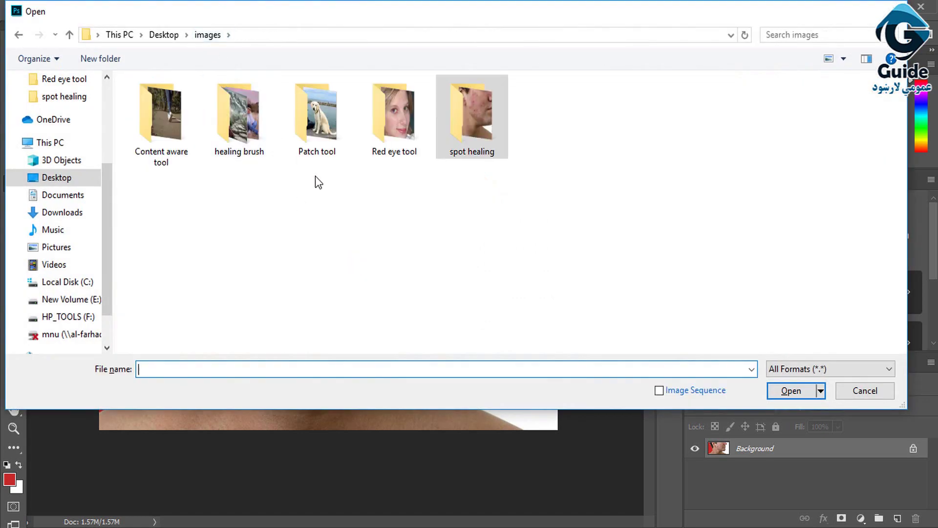
pyautogui.doubleClick(164, 116)
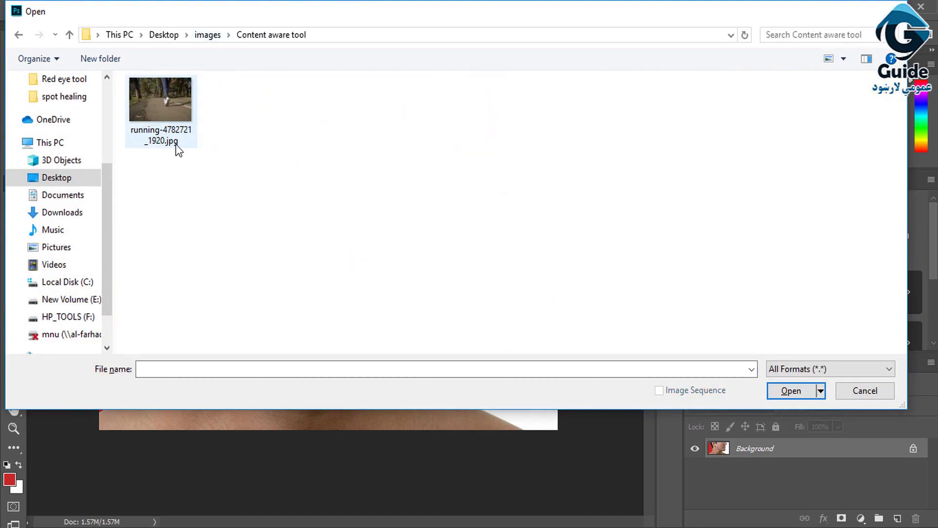
pyautogui.click(169, 118)
pyautogui.doubleClick(169, 119)
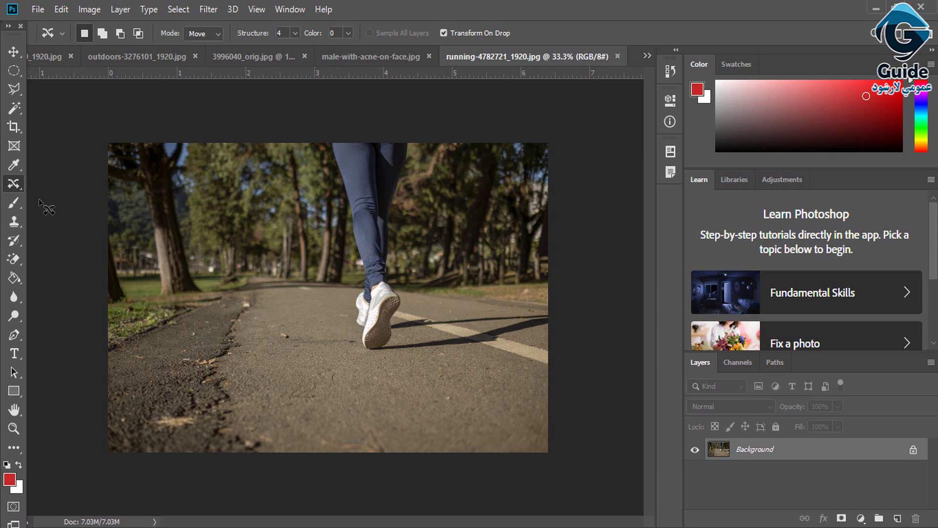
# Step: Outline the runner's legs and shoes with Content-Aware Move, shift them left along the path, and apply the move
pyautogui.rightClick(11, 185)
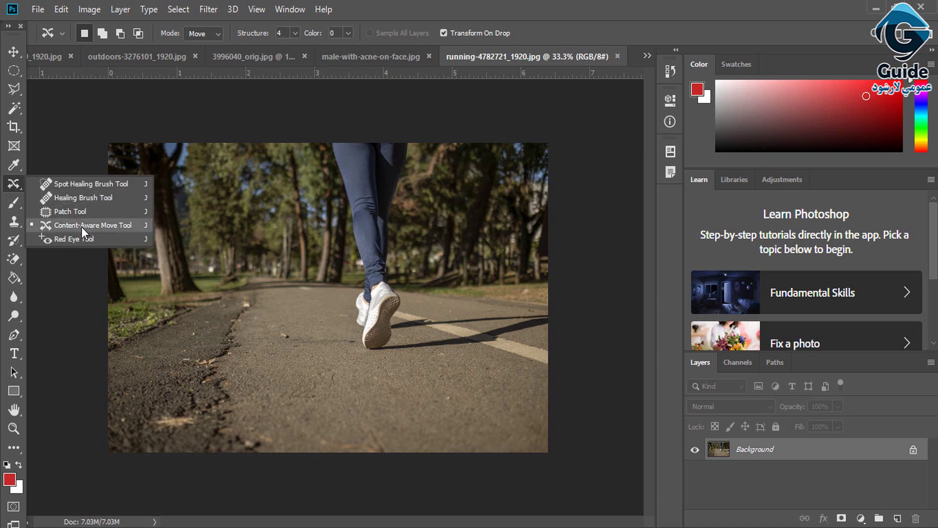
pyautogui.click(81, 227)
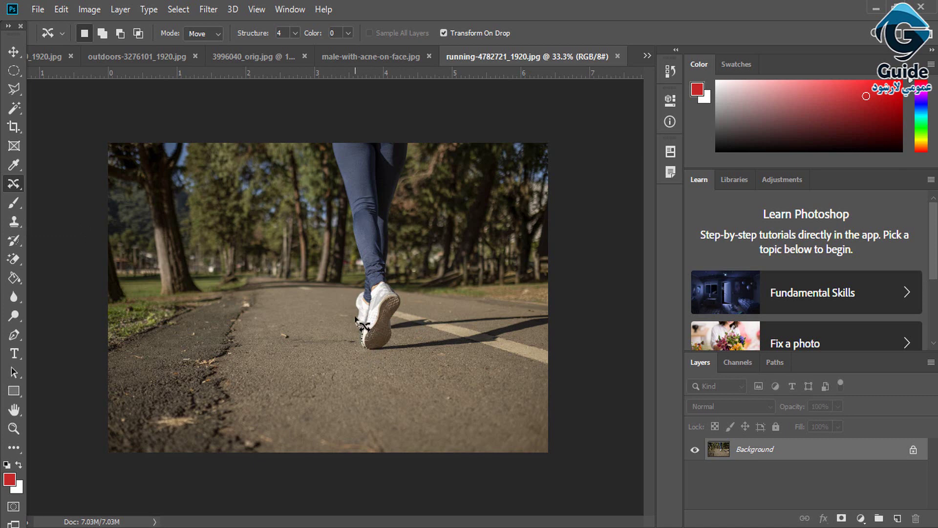
pyautogui.moveTo(355, 317)
pyautogui.mouseDown()
pyautogui.moveTo(362, 272)
pyautogui.moveTo(325, 143)
pyautogui.moveTo(410, 144)
pyautogui.moveTo(392, 240)
pyautogui.moveTo(401, 308)
pyautogui.moveTo(394, 340)
pyautogui.moveTo(370, 351)
pyautogui.mouseUp()
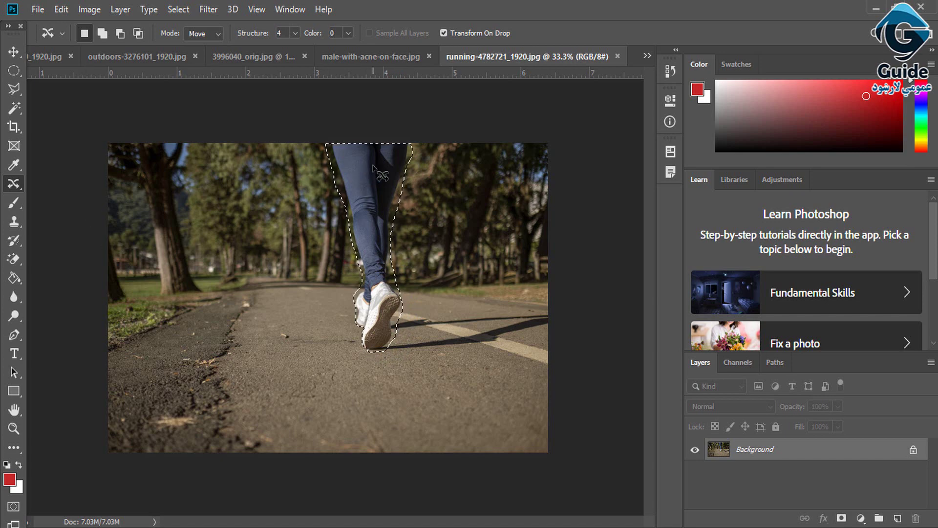
pyautogui.moveTo(368, 166); pyautogui.dragTo(276, 166)
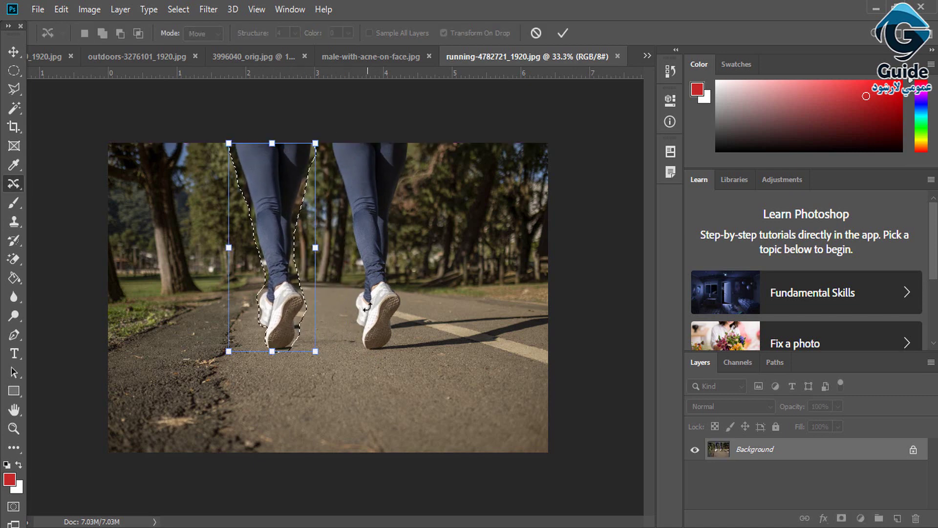
pyautogui.press('Return')
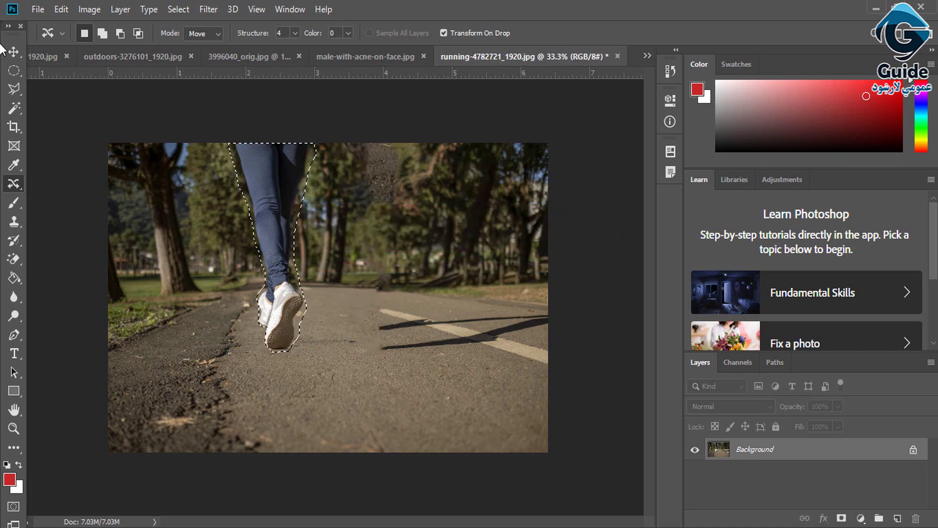
# Step: Switch to the Red Eye tool and open 3996040_orig.jpg from the Red eye tool folder
pyautogui.rightClick(14, 182)
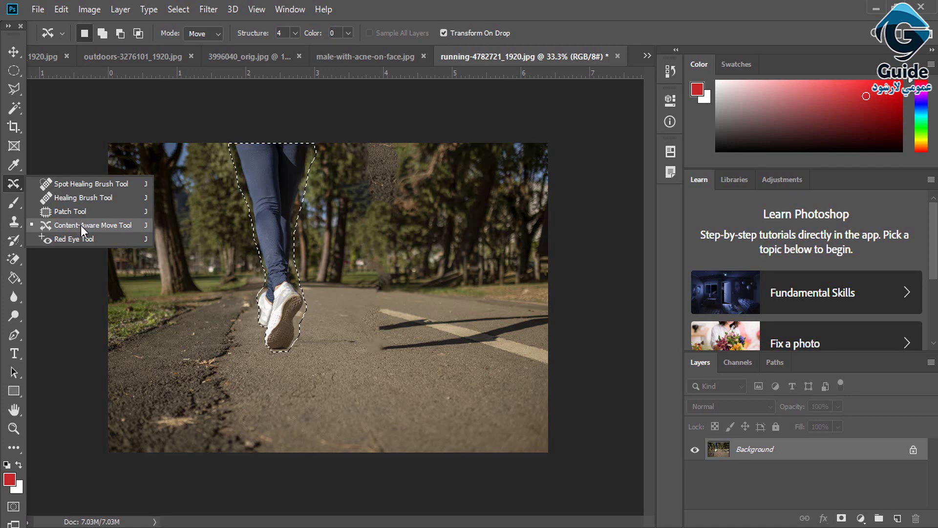
pyautogui.click(77, 239)
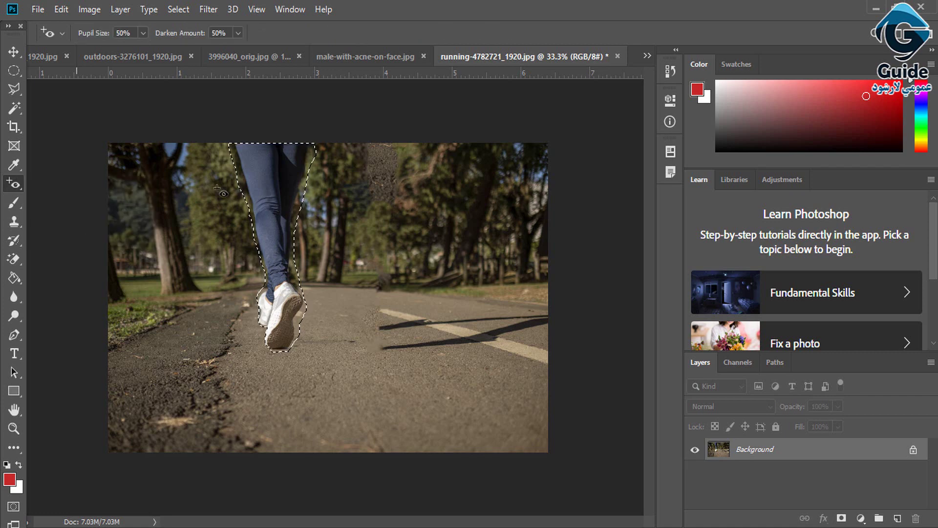
pyautogui.hotkey('ctrl', 'o')
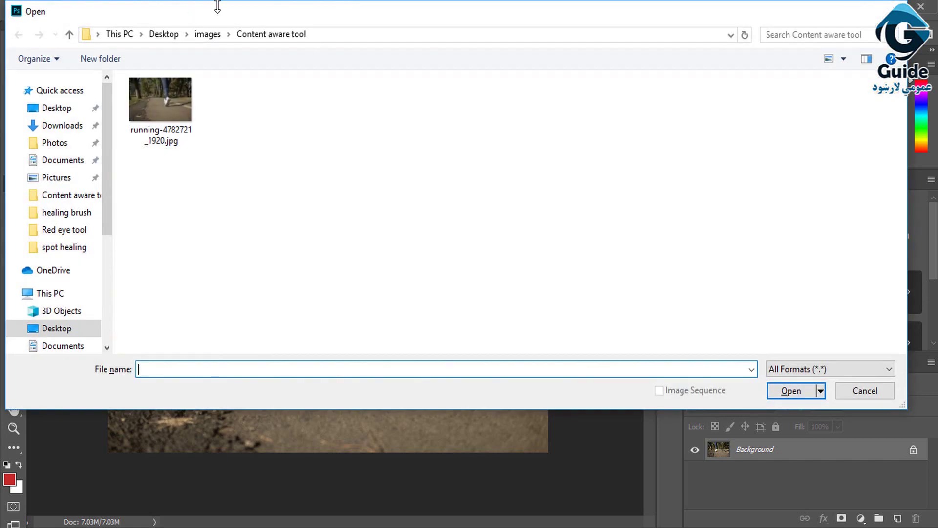
pyautogui.click(208, 34)
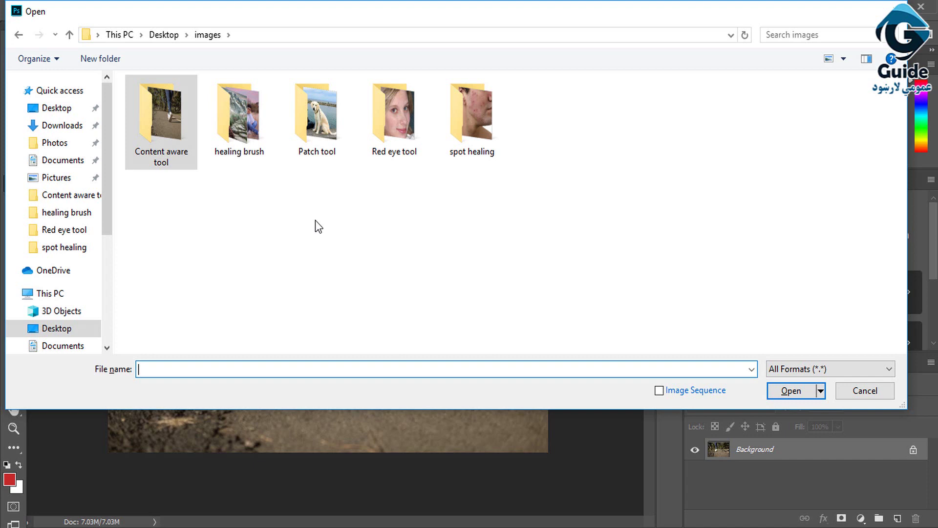
pyautogui.doubleClick(397, 120)
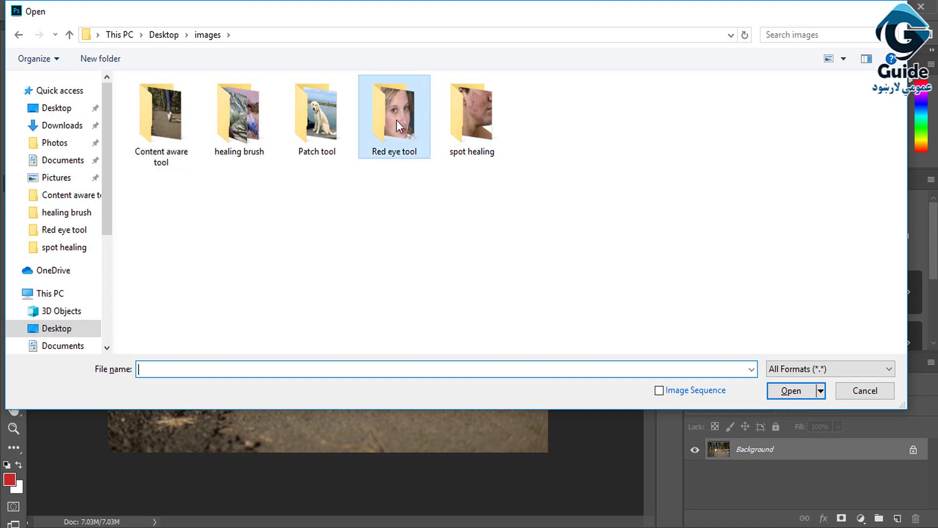
pyautogui.doubleClick(149, 110)
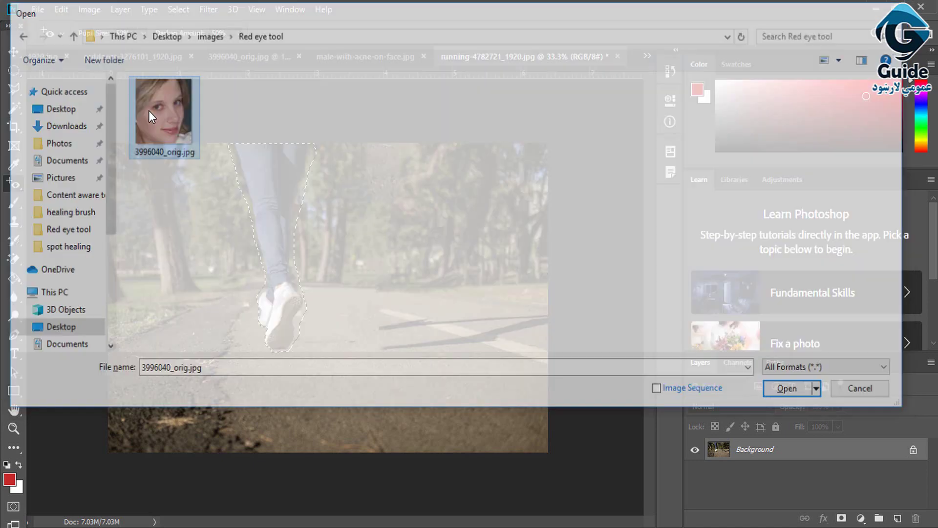
# Step: Remove the red-eye effect from both of the woman's pupils with the Red Eye tool at 50% pupil size and 50% darken amount
pyautogui.rightClick(14, 184)
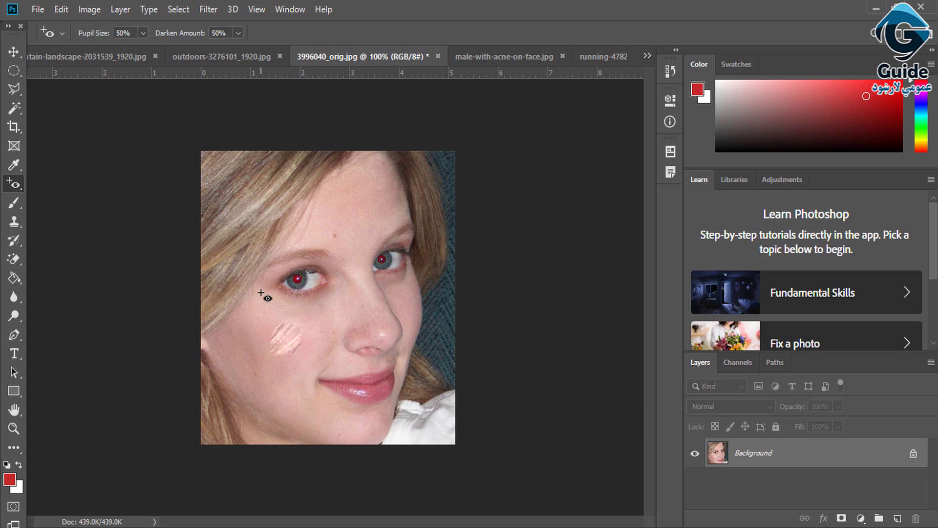
pyautogui.rightClick(21, 187)
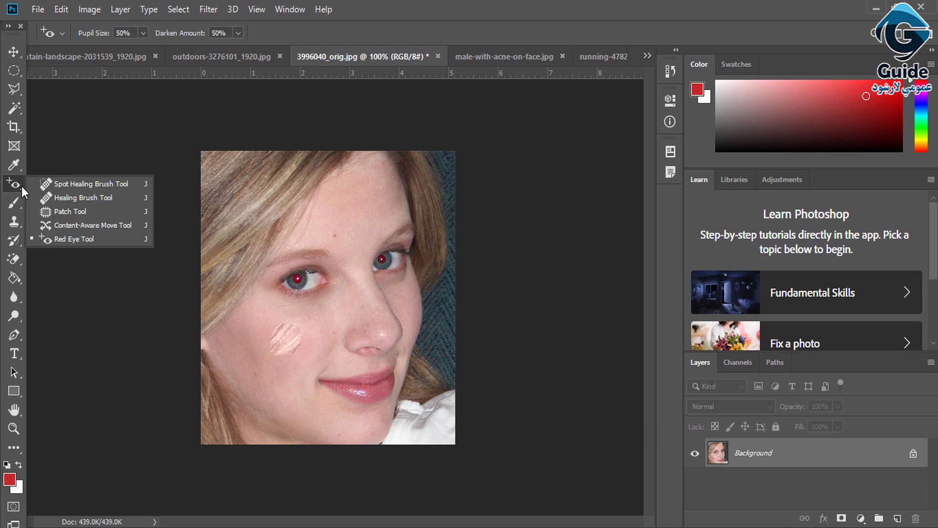
pyautogui.click(66, 239)
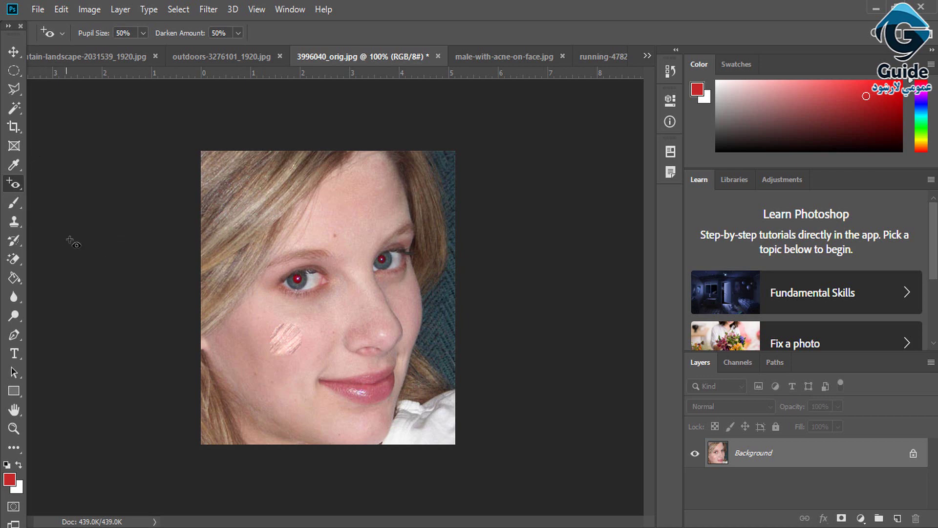
pyautogui.click(295, 279)
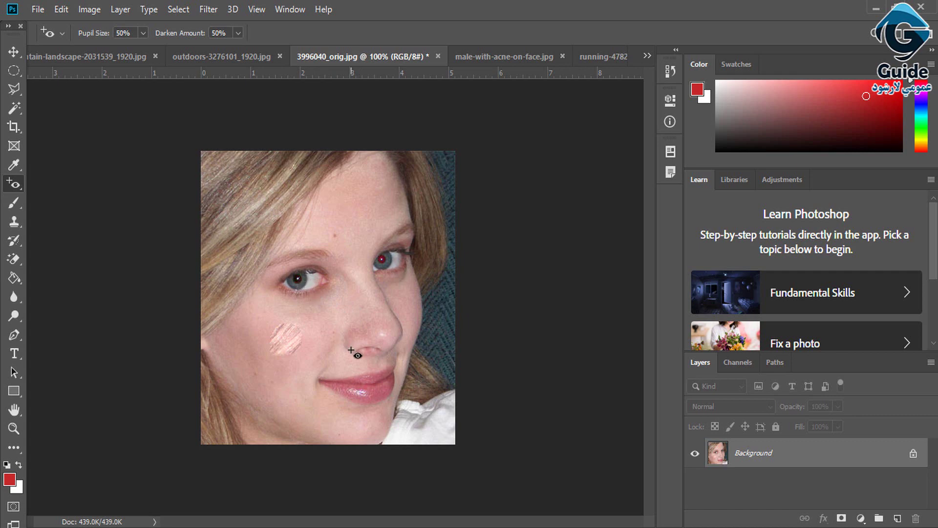
pyautogui.click(381, 259)
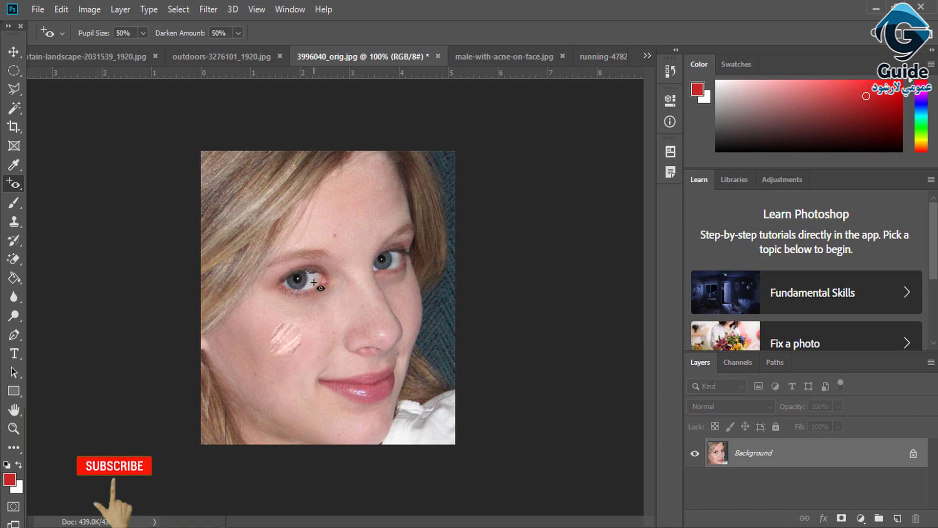
# Step: Try a second Red Eye correction on the woman's eye nearest the hair-covered cheek, undo it, and correct the other eye's pupil again
pyautogui.click(299, 281)
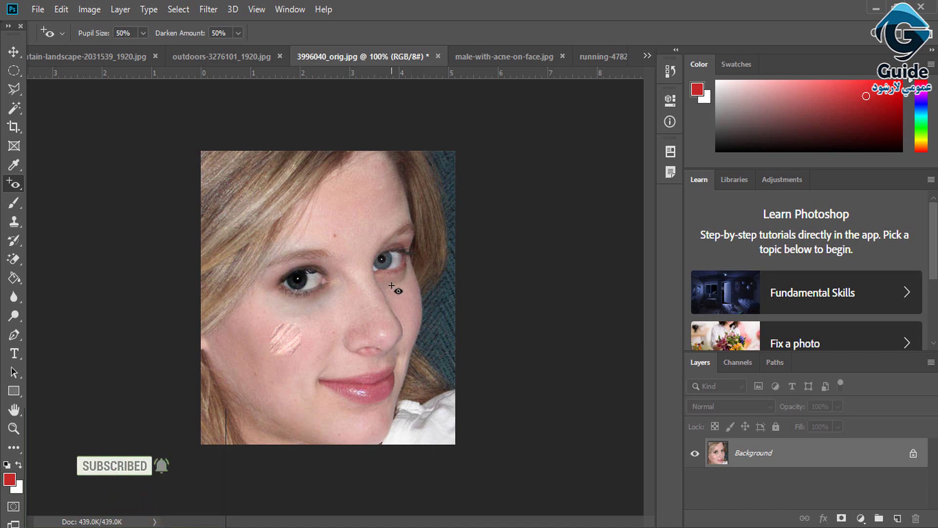
pyautogui.hotkey('ctrl', 'z')
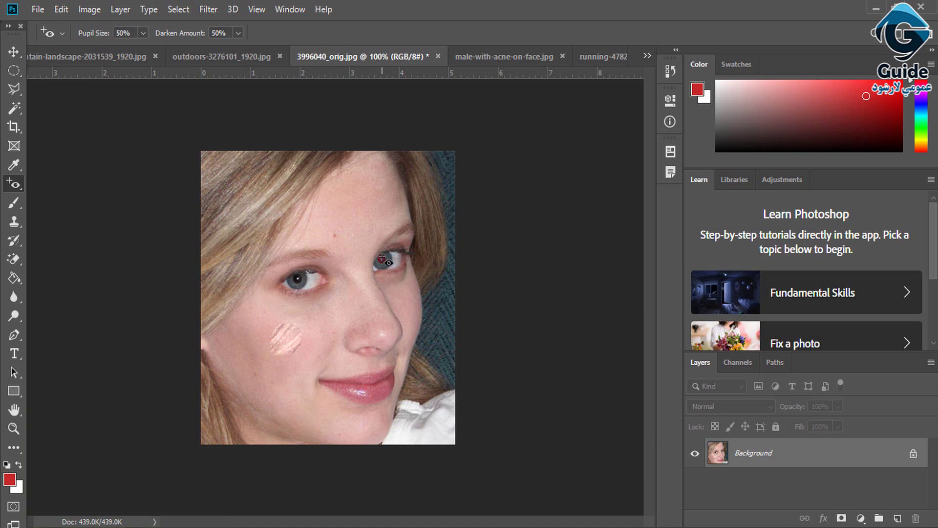
pyautogui.click(381, 257)
pyautogui.rightClick(19, 183)
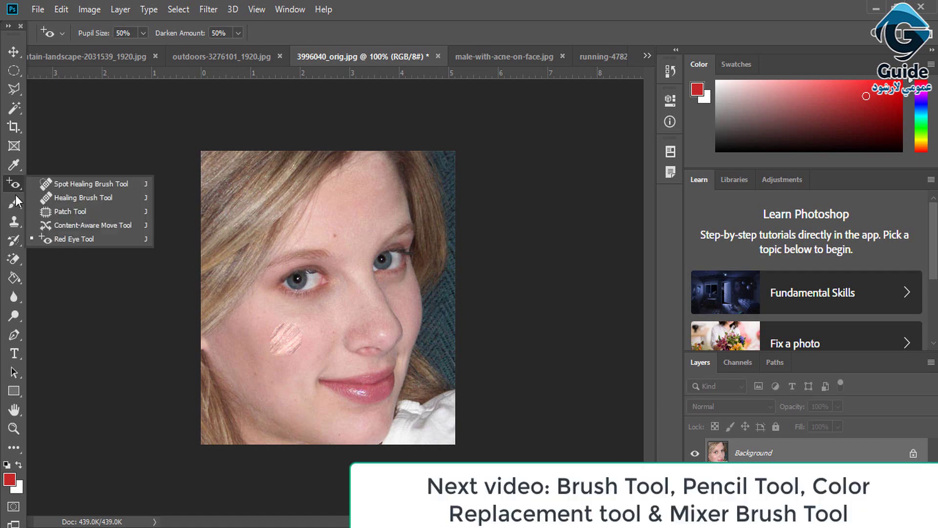
pyautogui.rightClick(16, 200)
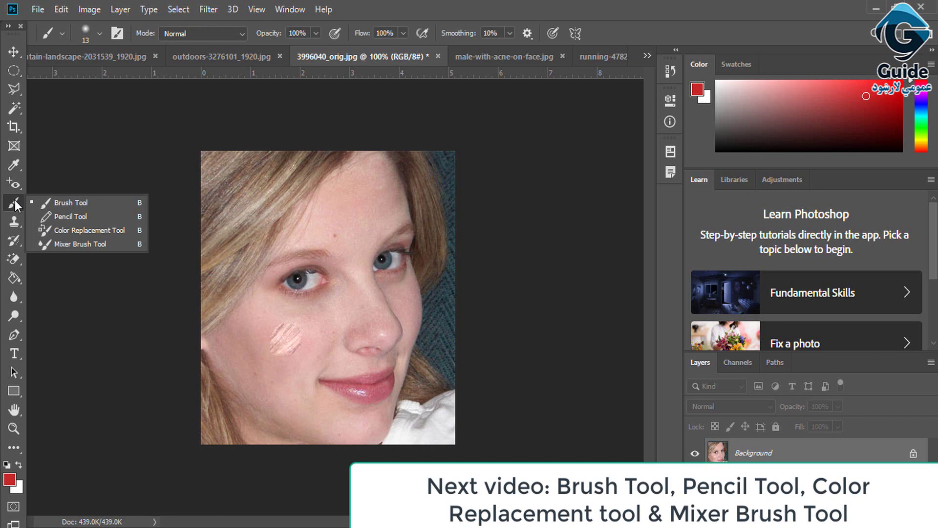
pyautogui.click(14, 183)
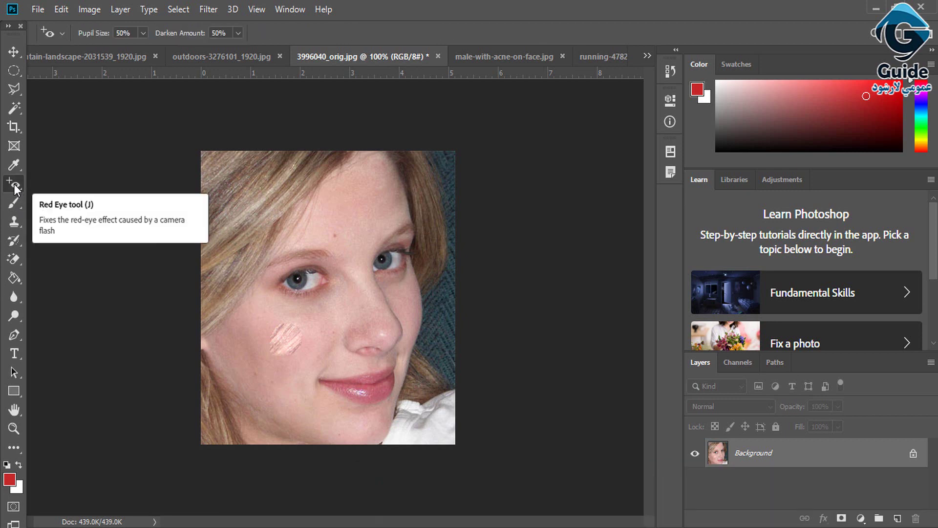